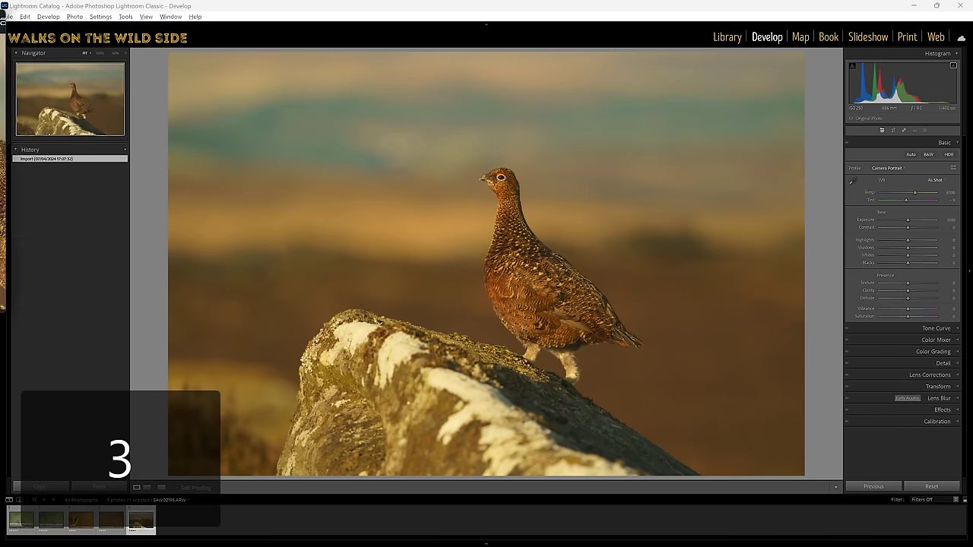
pyautogui.moveTo(388, 103); pyautogui.dragTo(433, 105)
pyautogui.click(476, 98)
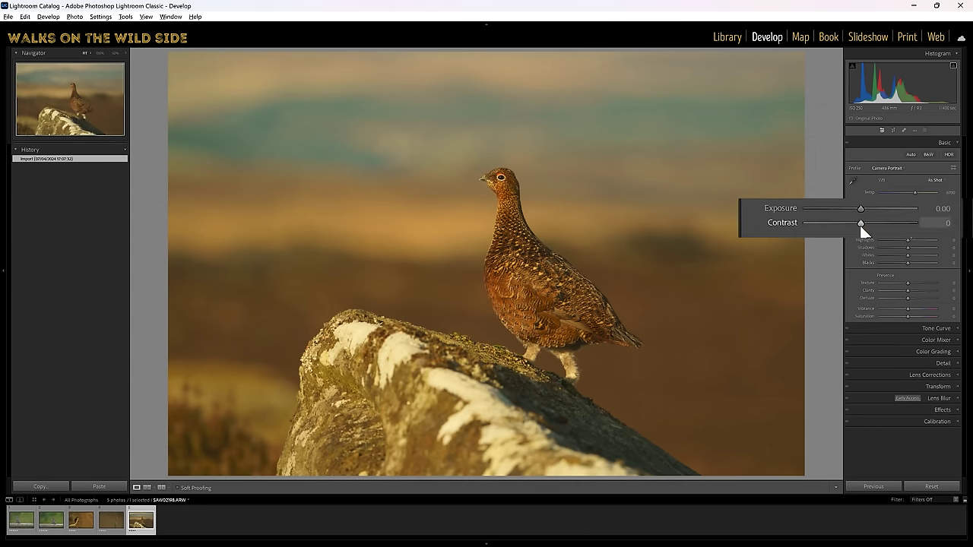
# Test the Contrast slider at -100 on the grouse photo twice, resetting it to 0 each time.
pyautogui.moveTo(854, 223); pyautogui.dragTo(783, 225)
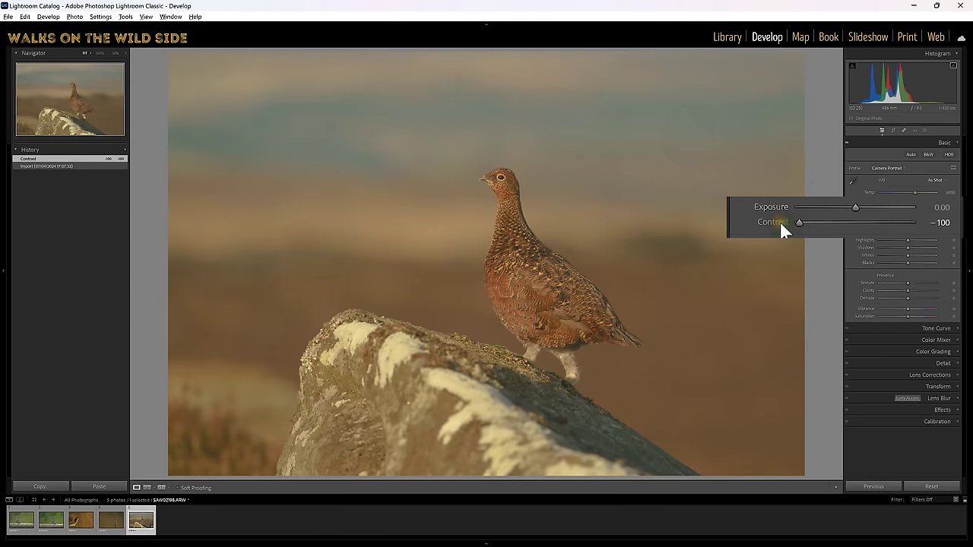
pyautogui.doubleClick(779, 219)
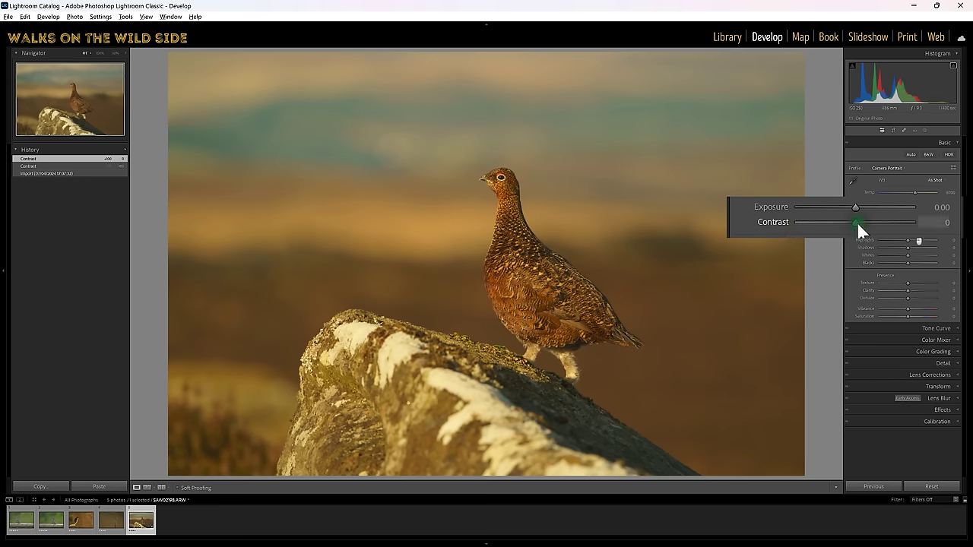
pyautogui.moveTo(857, 221); pyautogui.dragTo(879, 246)
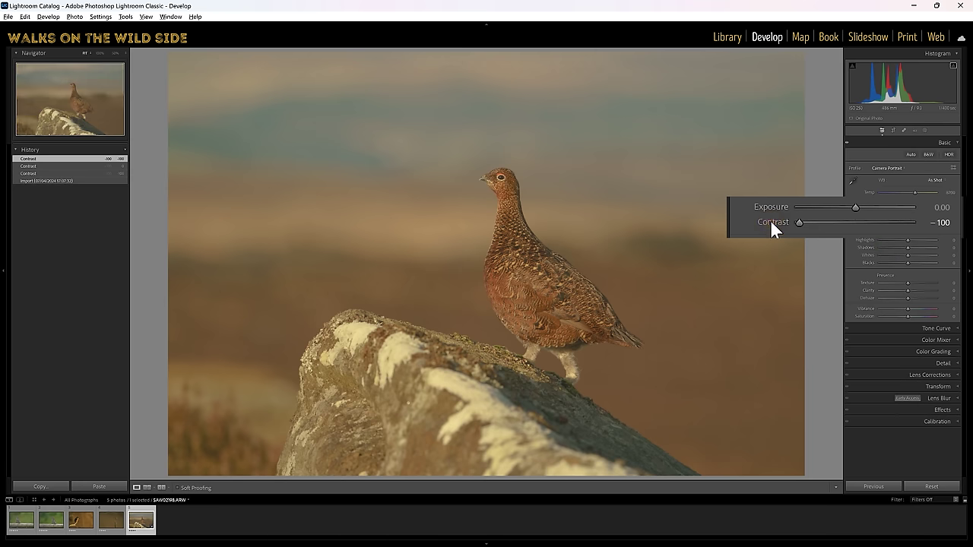
pyautogui.doubleClick(770, 220)
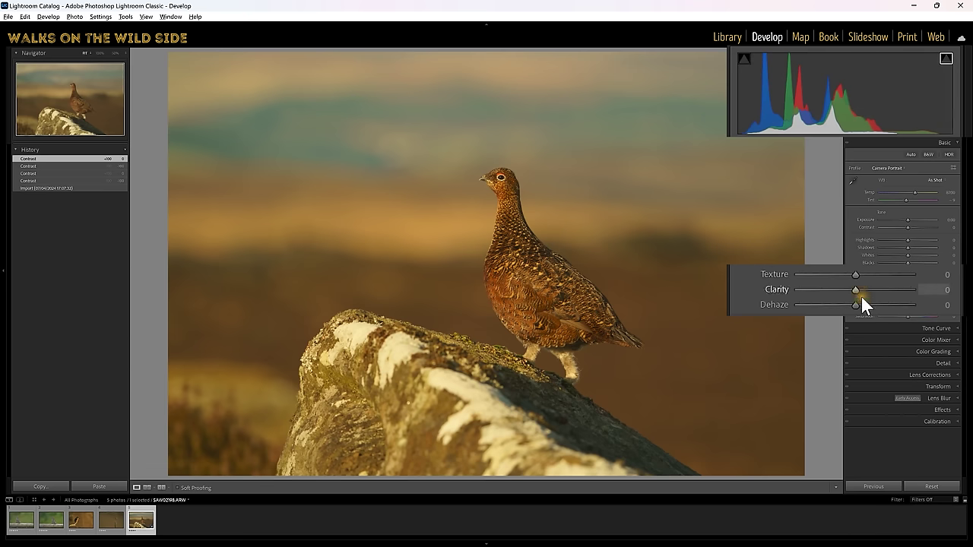
# Test the Clarity slider at -100 on the grouse photo, and reset it to 0.
pyautogui.moveTo(854, 287); pyautogui.dragTo(799, 312)
pyautogui.doubleClick(791, 289)
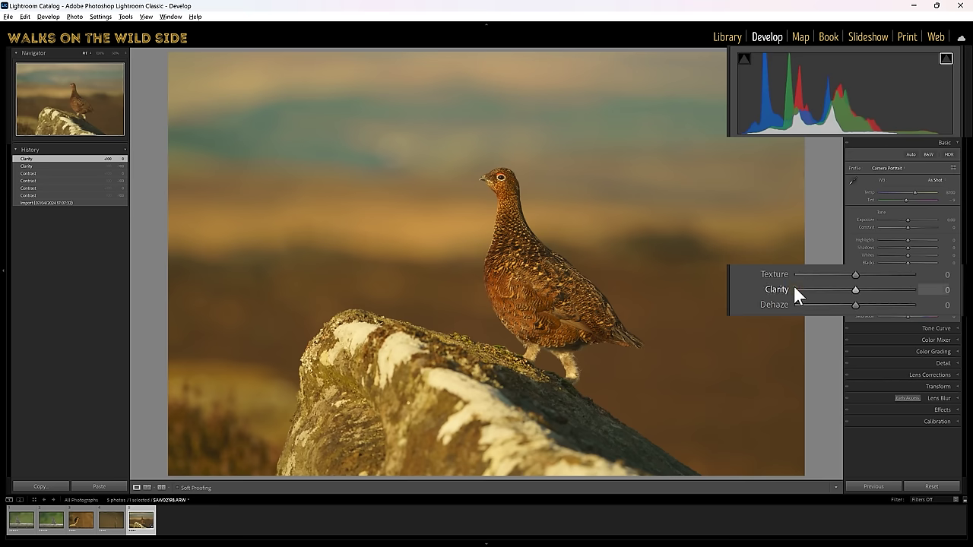
pyautogui.click(807, 288)
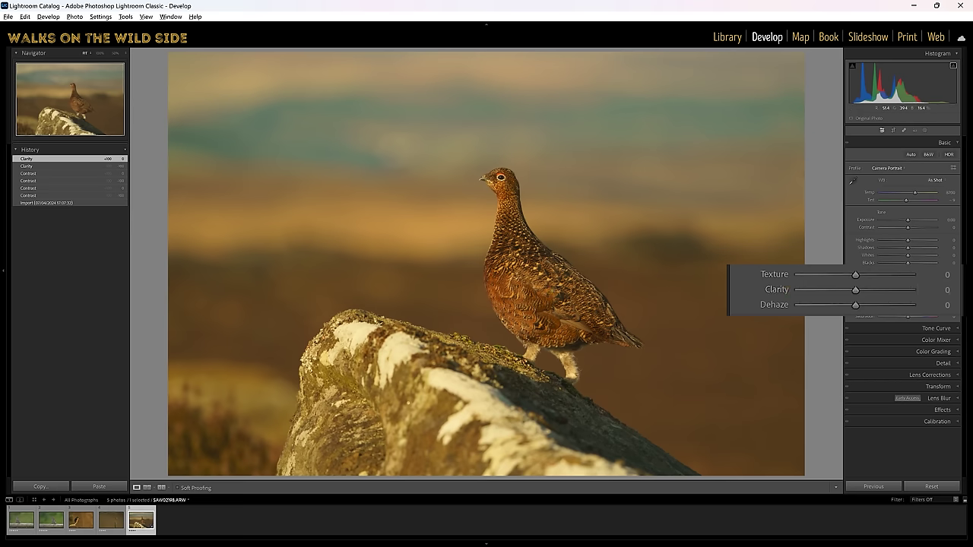
# Try Texture at +100 on the grouse photo and inspect the feathers and rock close up.
pyautogui.click(558, 290)
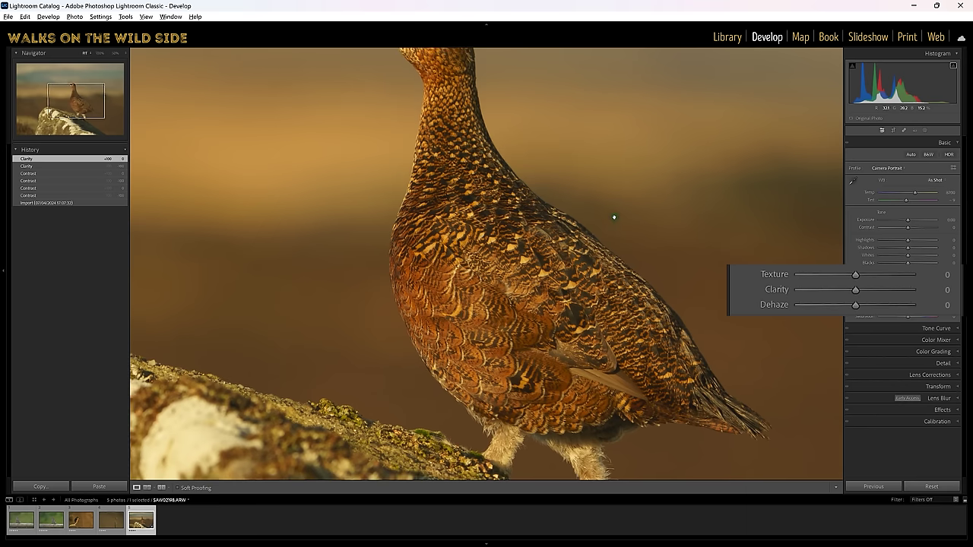
pyautogui.click(614, 219)
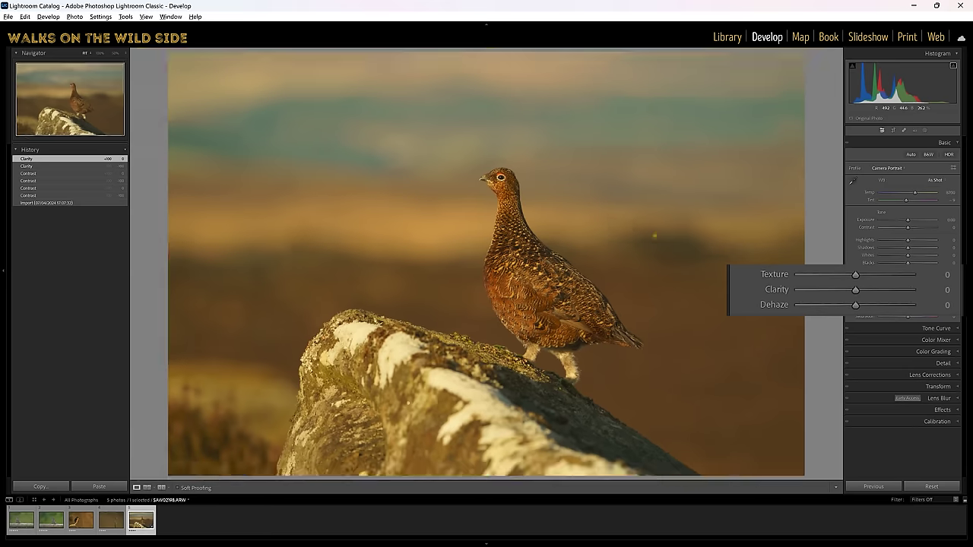
pyautogui.click(855, 274)
pyautogui.moveTo(855, 274); pyautogui.dragTo(931, 269)
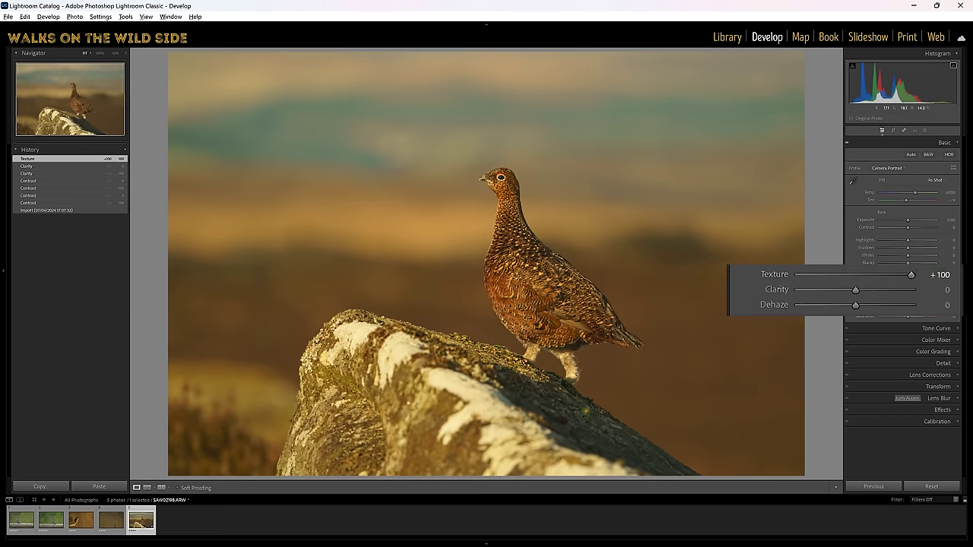
pyautogui.click(574, 401)
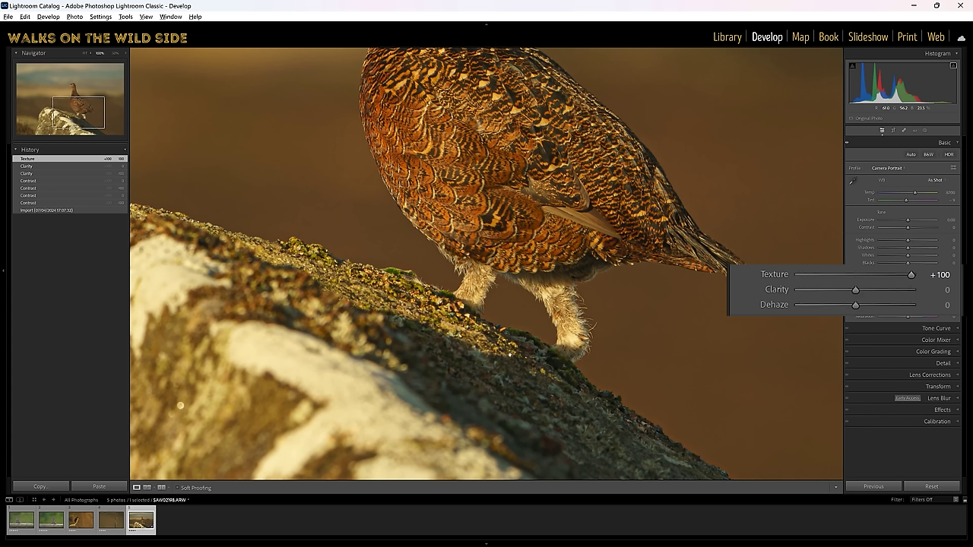
# Reset Texture to 0, then test it at -100 and at -3, resetting it after each trial.
pyautogui.doubleClick(775, 275)
pyautogui.click(857, 272)
pyautogui.moveTo(858, 272); pyautogui.dragTo(790, 310)
pyautogui.doubleClick(783, 272)
pyautogui.press('z')
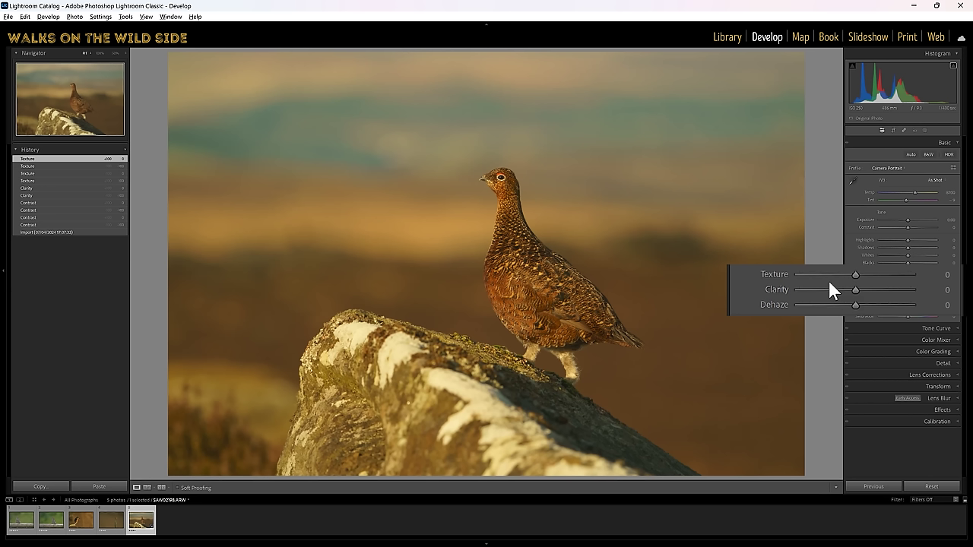
pyautogui.moveTo(855, 275)
pyautogui.mouseDown()
pyautogui.moveTo(938, 275)
pyautogui.moveTo(730, 302)
pyautogui.moveTo(945, 276)
pyautogui.moveTo(883, 275)
pyautogui.moveTo(731, 302)
pyautogui.moveTo(915, 263)
pyautogui.moveTo(848, 278)
pyautogui.mouseUp()
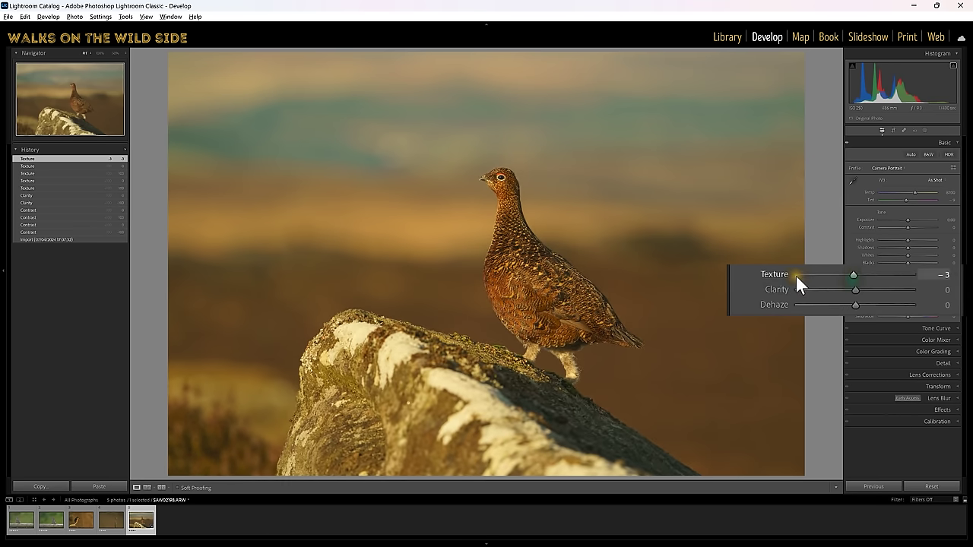
pyautogui.doubleClick(779, 274)
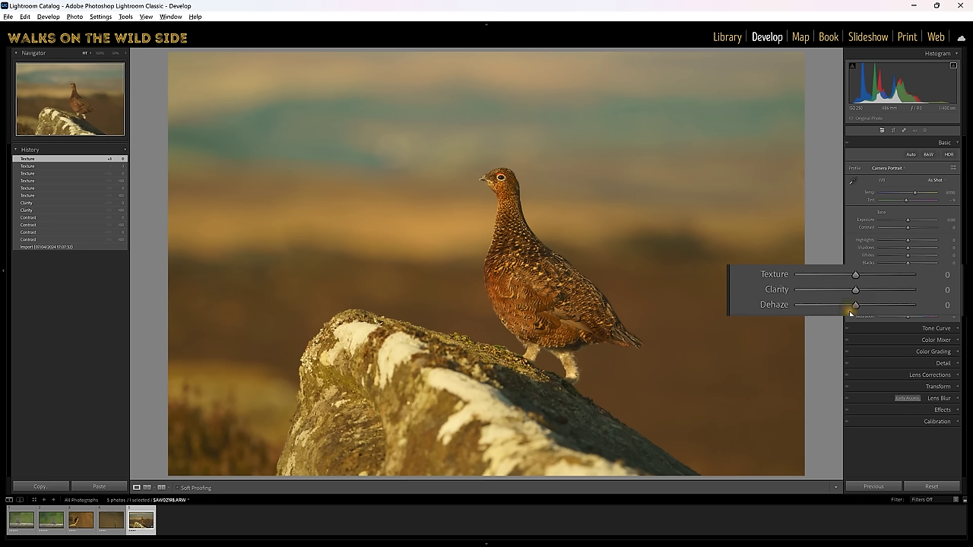
# Test a strong positive Dehaze on the grouse photo, and reset it to 0.
pyautogui.moveTo(856, 307); pyautogui.dragTo(907, 314)
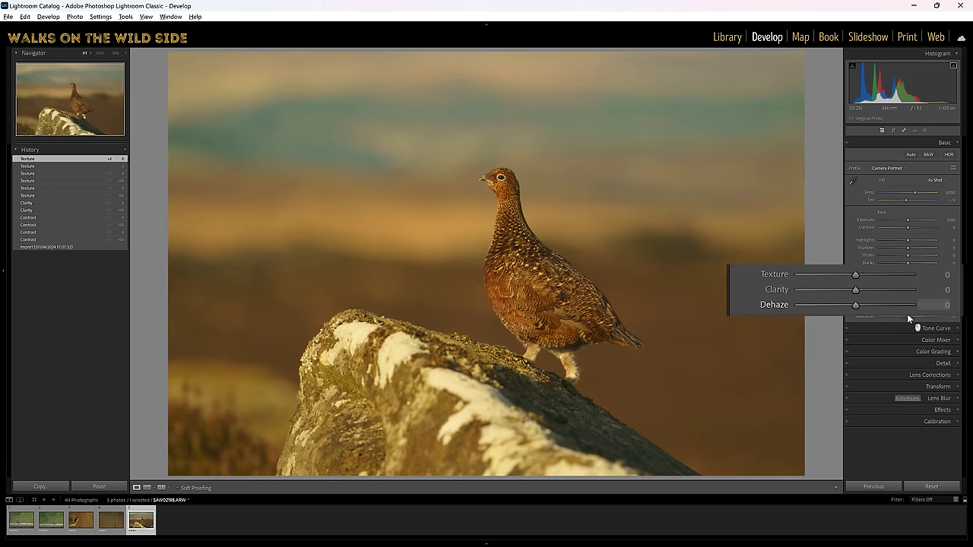
pyautogui.moveTo(908, 314); pyautogui.dragTo(931, 314)
pyautogui.doubleClick(784, 299)
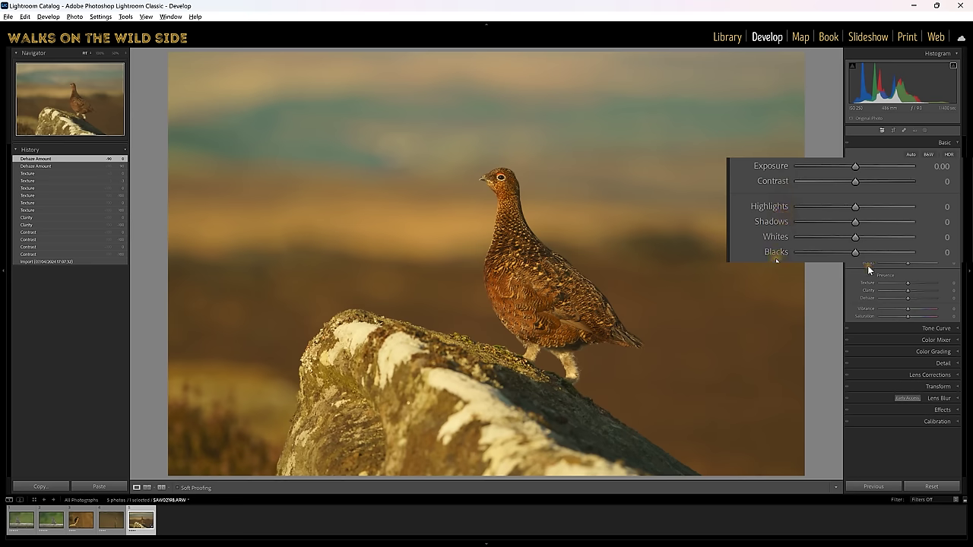
# Create a brush mask and paint an oval patch crossed by two straight diagonal strokes on the blurred background beside the grouse.
pyautogui.click(924, 130)
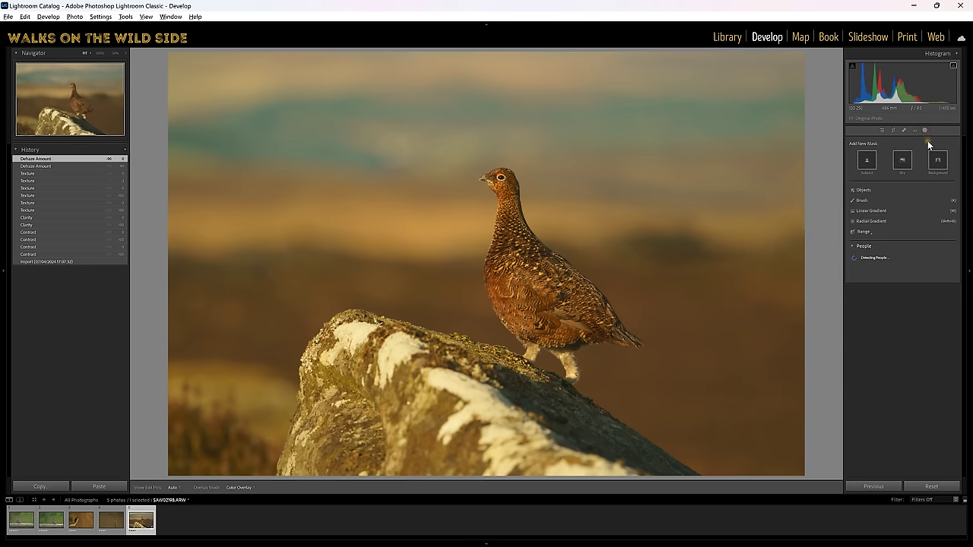
pyautogui.click(867, 200)
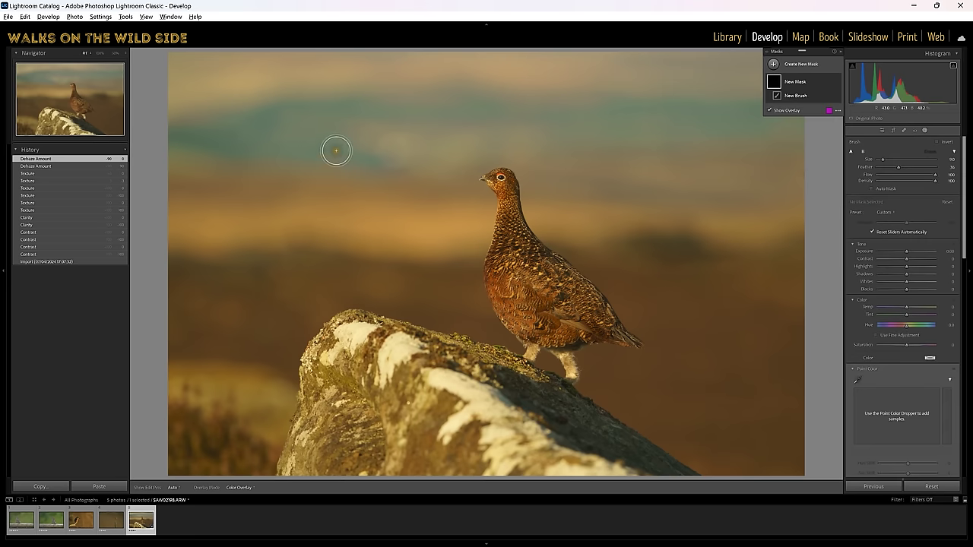
pyautogui.moveTo(343, 182)
pyautogui.mouseDown()
pyautogui.moveTo(366, 163)
pyautogui.moveTo(304, 200)
pyautogui.moveTo(402, 177)
pyautogui.moveTo(330, 190)
pyautogui.moveTo(350, 152)
pyautogui.moveTo(317, 190)
pyautogui.moveTo(366, 150)
pyautogui.moveTo(302, 181)
pyautogui.moveTo(351, 196)
pyautogui.mouseUp()
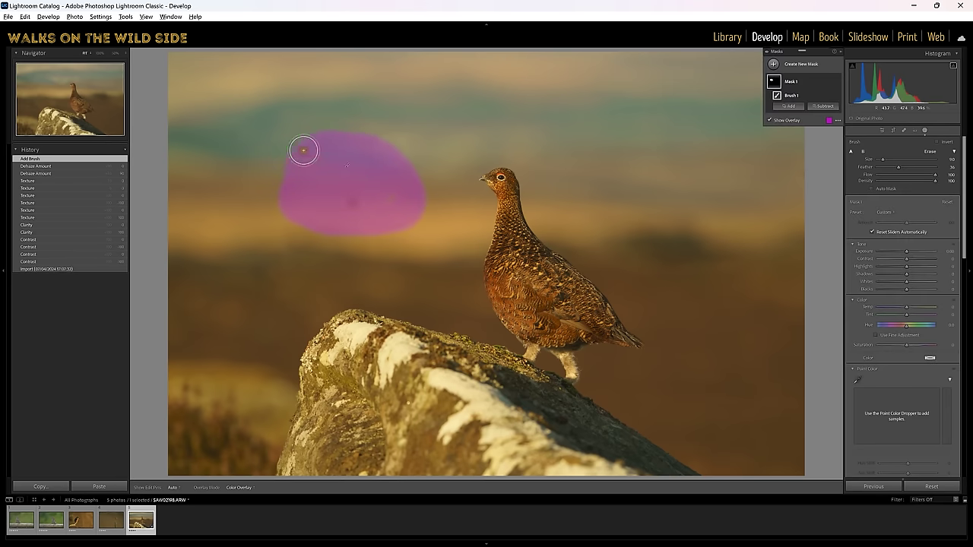
pyautogui.click(255, 100)
pyautogui.keyDown('shift'); pyautogui.click(449, 272); pyautogui.keyUp('shift')
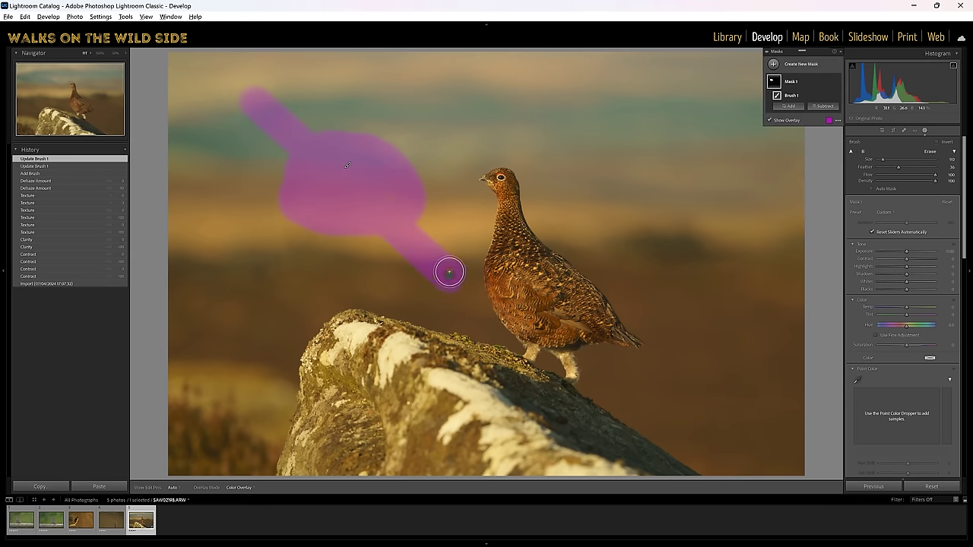
pyautogui.click(456, 98)
pyautogui.keyDown('shift'); pyautogui.click(260, 283); pyautogui.keyUp('shift')
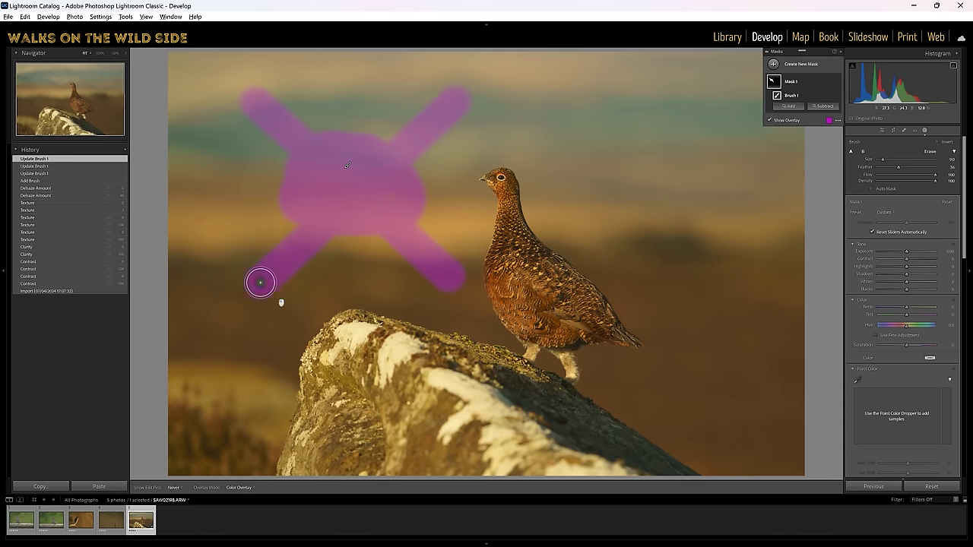
pyautogui.moveTo(352, 160); pyautogui.dragTo(348, 172)
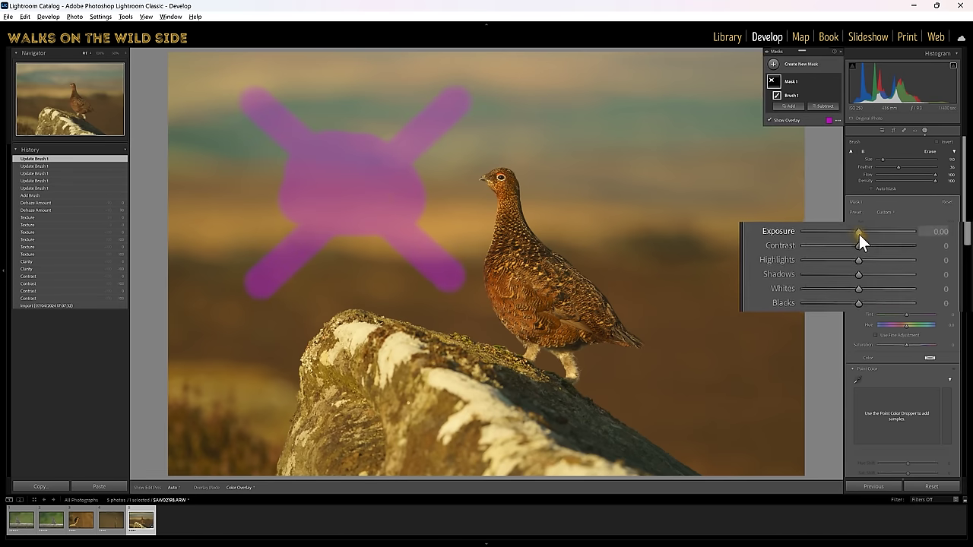
# Test the painted mask's Exposure at -1.42, and reset it to 0.
pyautogui.moveTo(852, 228); pyautogui.dragTo(832, 234)
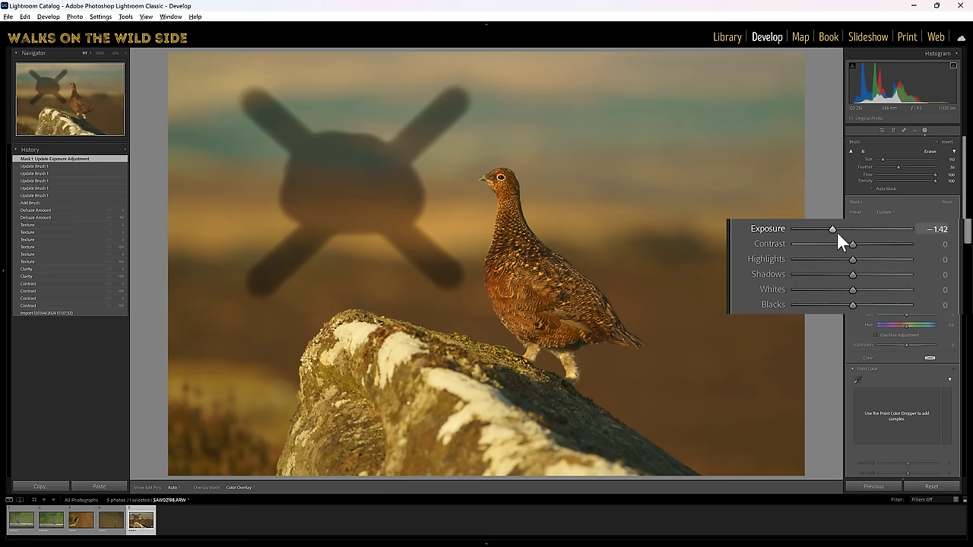
pyautogui.click(807, 242)
pyautogui.click(784, 236)
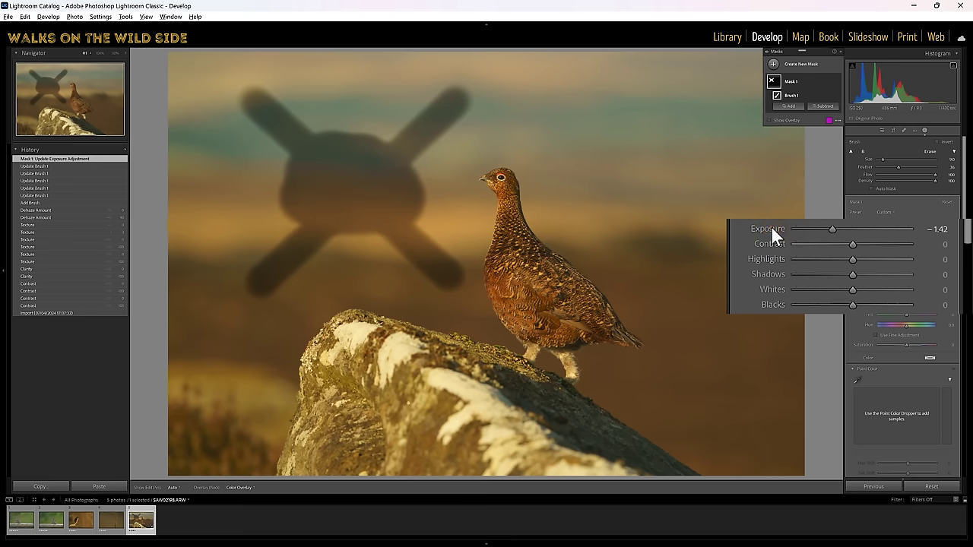
pyautogui.doubleClick(770, 225)
pyautogui.press('o')
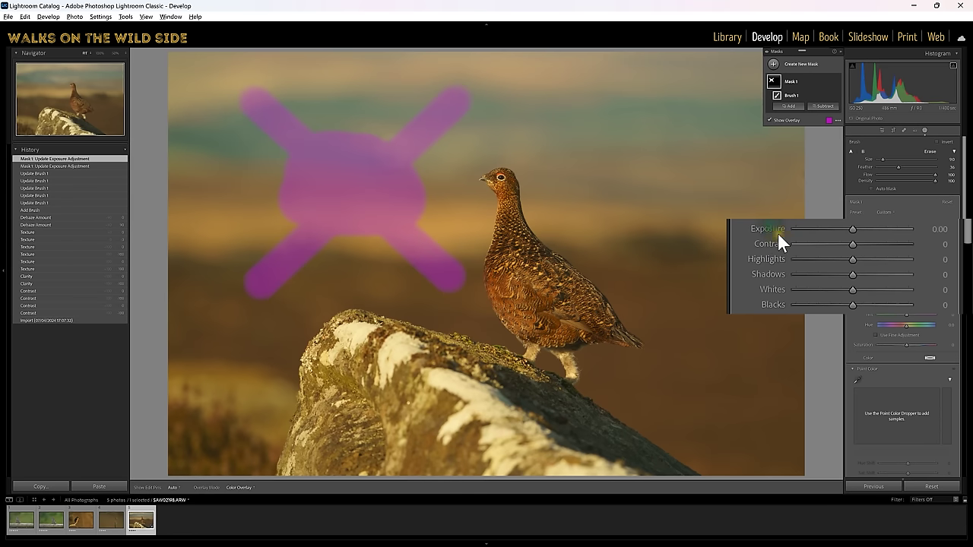
# Try the painted mask's Shadows at 92 and a Blacks adjustment, resetting both to 0.
pyautogui.click(852, 274)
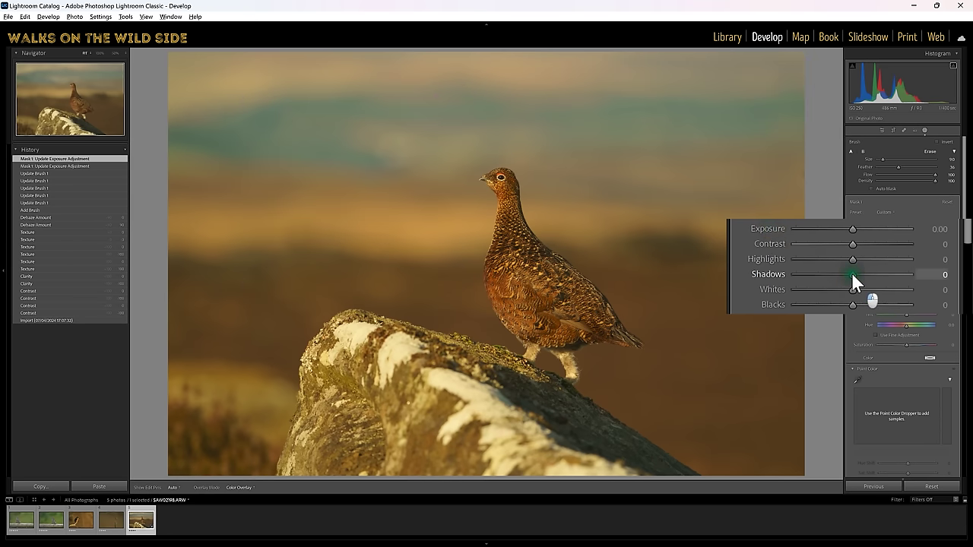
pyautogui.moveTo(852, 272); pyautogui.dragTo(903, 275)
pyautogui.doubleClick(783, 275)
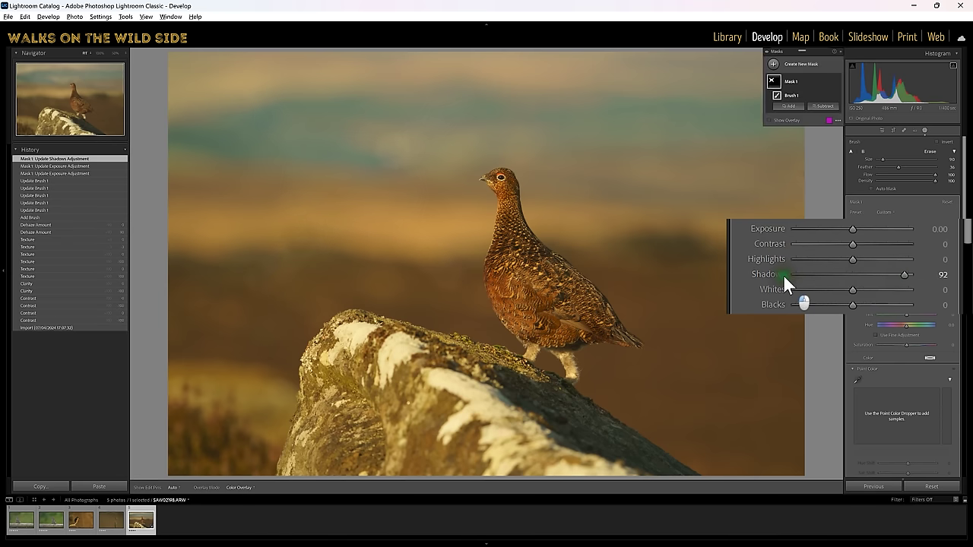
pyautogui.moveTo(854, 311)
pyautogui.mouseDown()
pyautogui.moveTo(887, 305)
pyautogui.moveTo(809, 305)
pyautogui.moveTo(852, 307)
pyautogui.mouseUp()
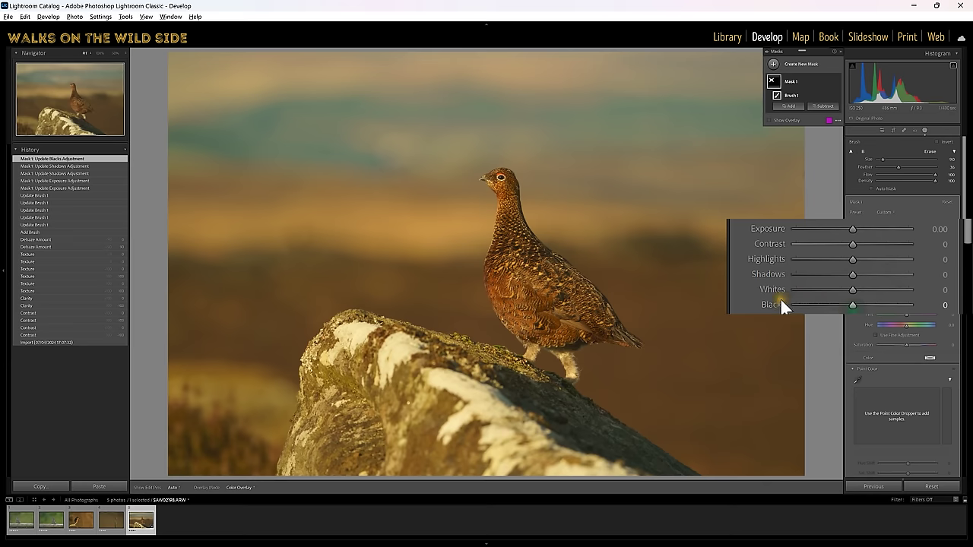
pyautogui.doubleClick(806, 299)
pyautogui.press('o')
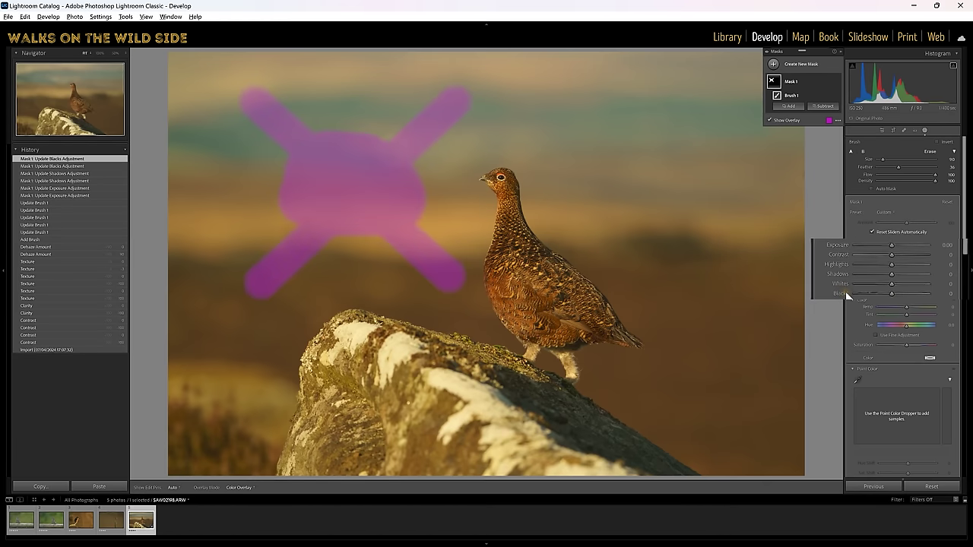
# Delete the painted brush mask, Mask 1.
pyautogui.click(832, 83)
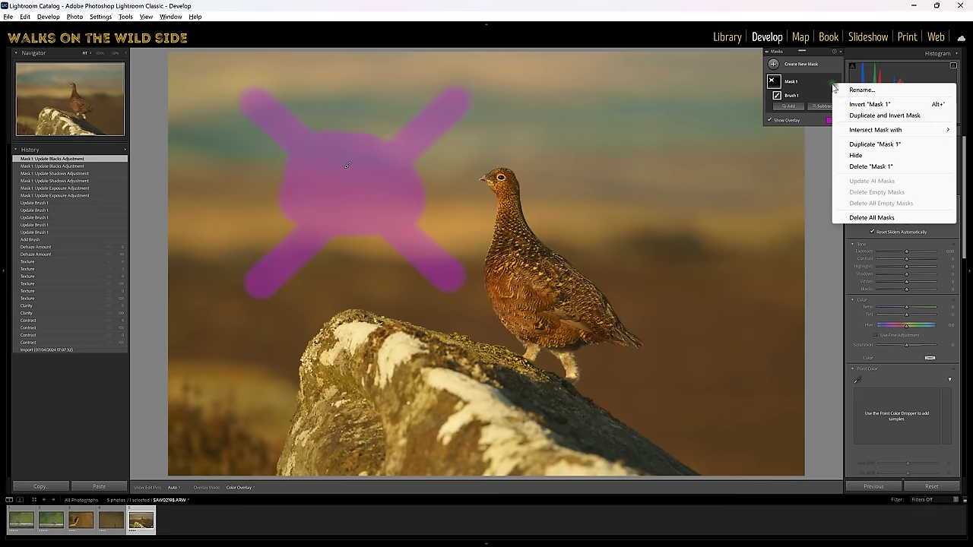
pyautogui.click(873, 168)
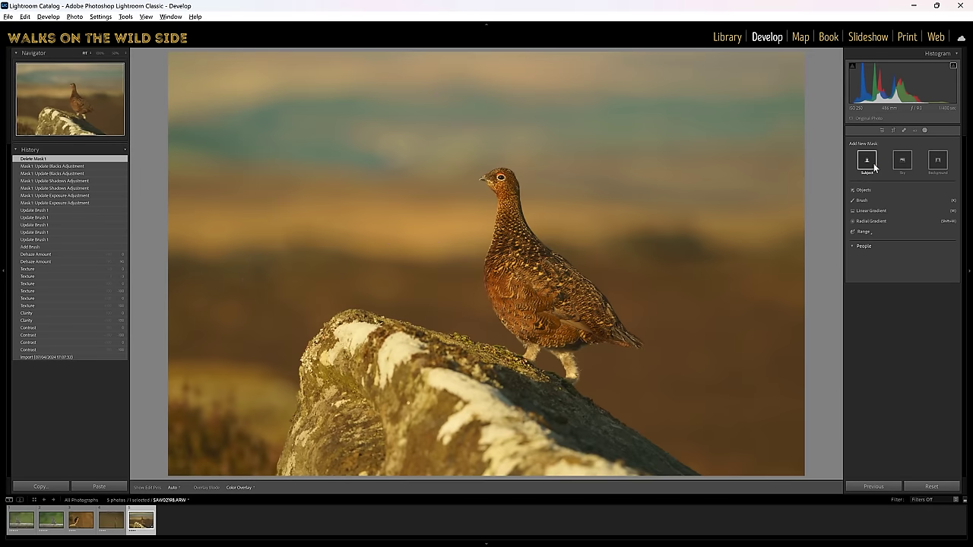
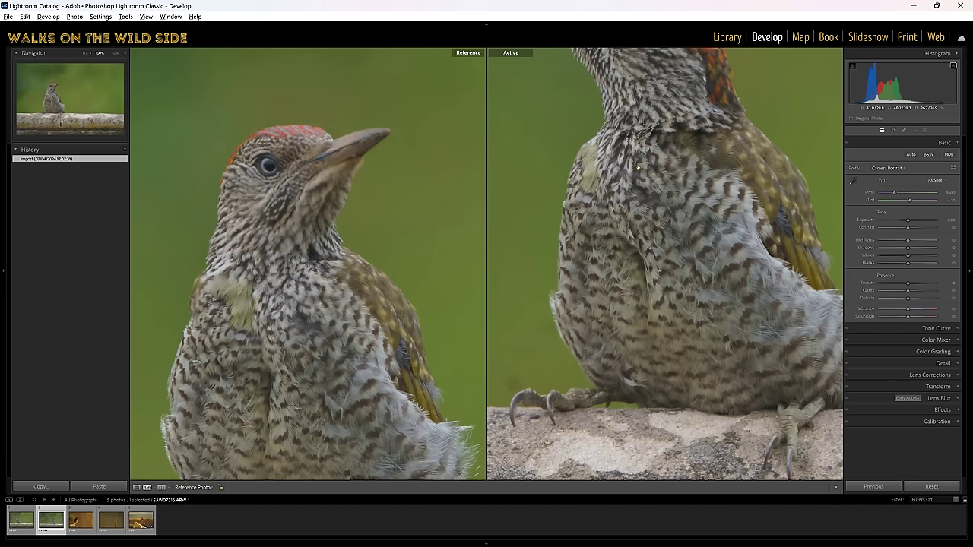
# Compare the heads and plumage of the two woodpecker photos close up and in full, then return to the single-photo view.
pyautogui.moveTo(680, 117); pyautogui.dragTo(666, 268)
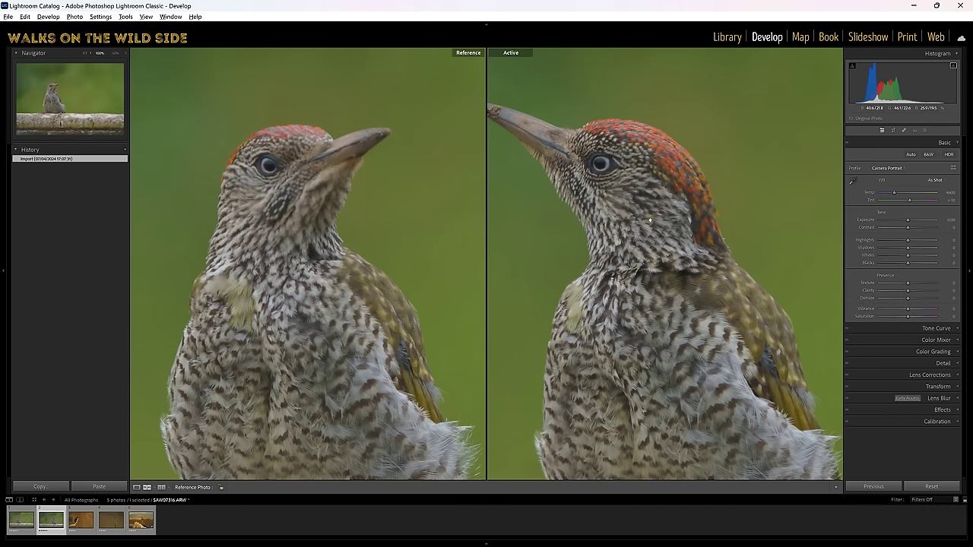
pyautogui.click(639, 244)
pyautogui.click(379, 260)
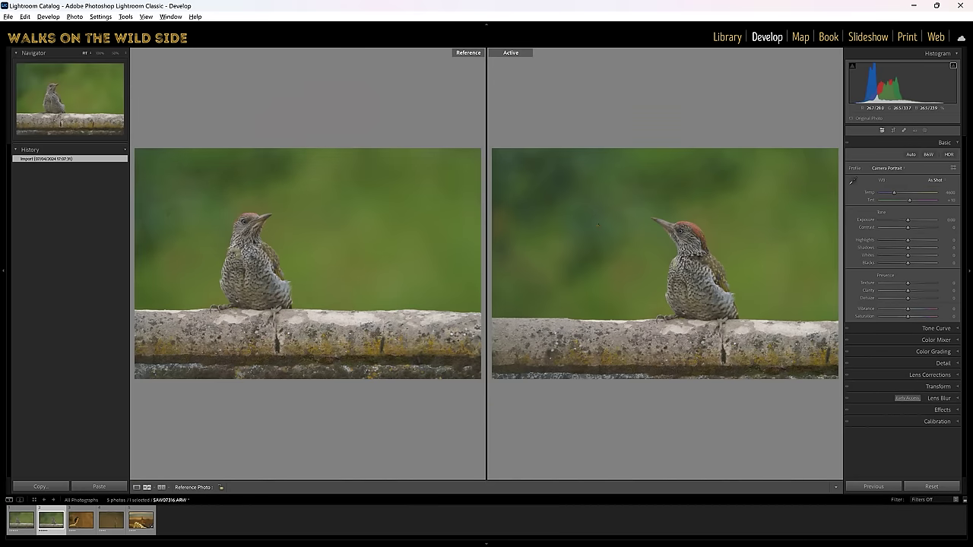
pyautogui.click(137, 487)
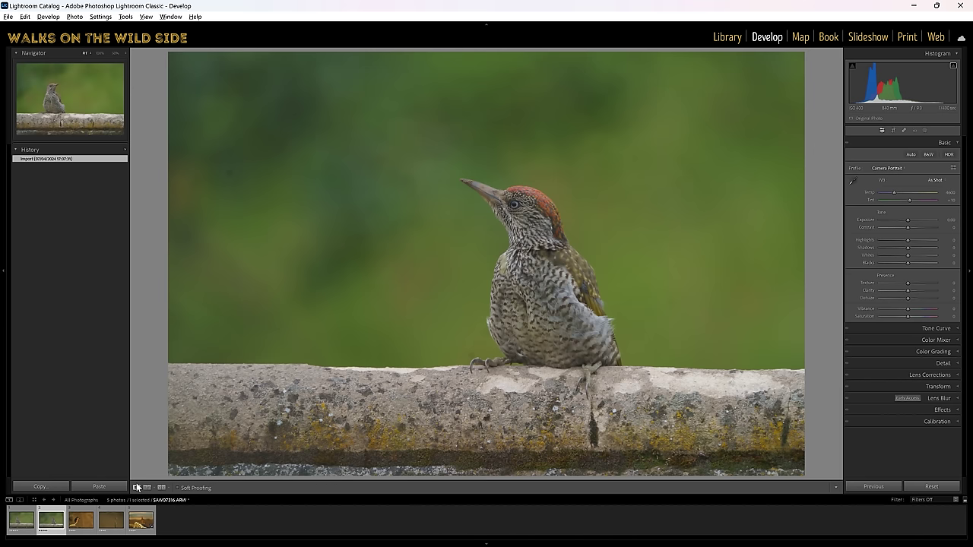
# Create a new mask that selects the woodpecker as the subject.
pyautogui.click(235, 173)
pyautogui.click(358, 211)
pyautogui.click(924, 131)
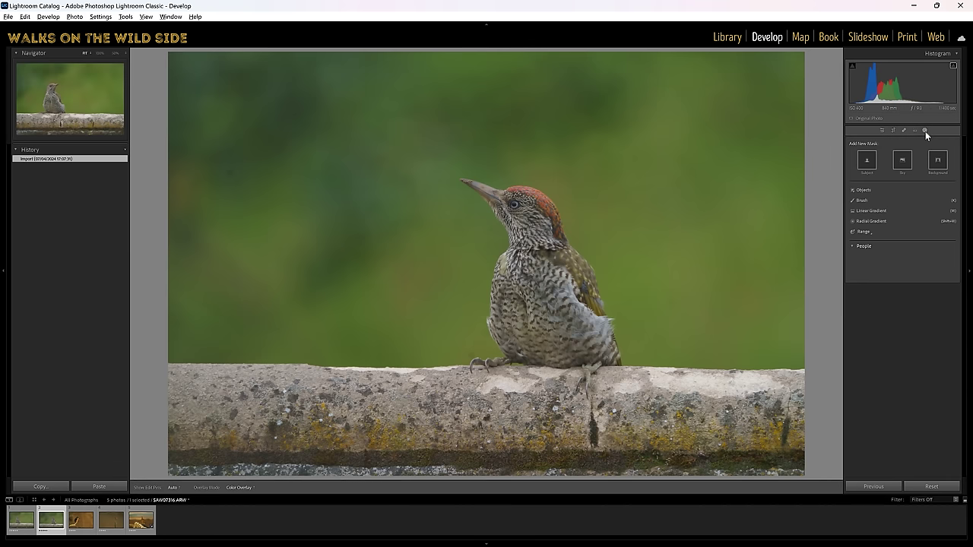
pyautogui.click(866, 161)
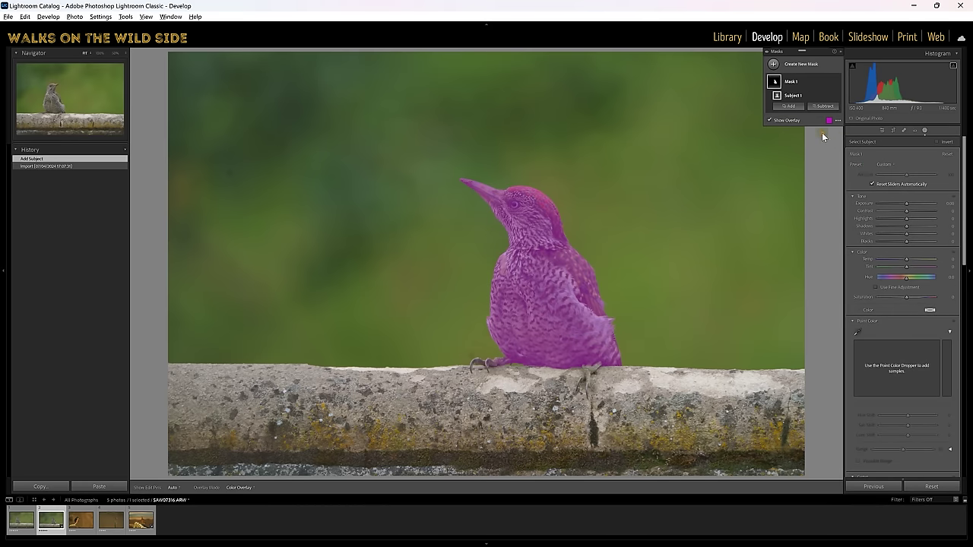
# Add the stone wall to Mask 1 with an Objects selection painted along it.
pyautogui.click(791, 112)
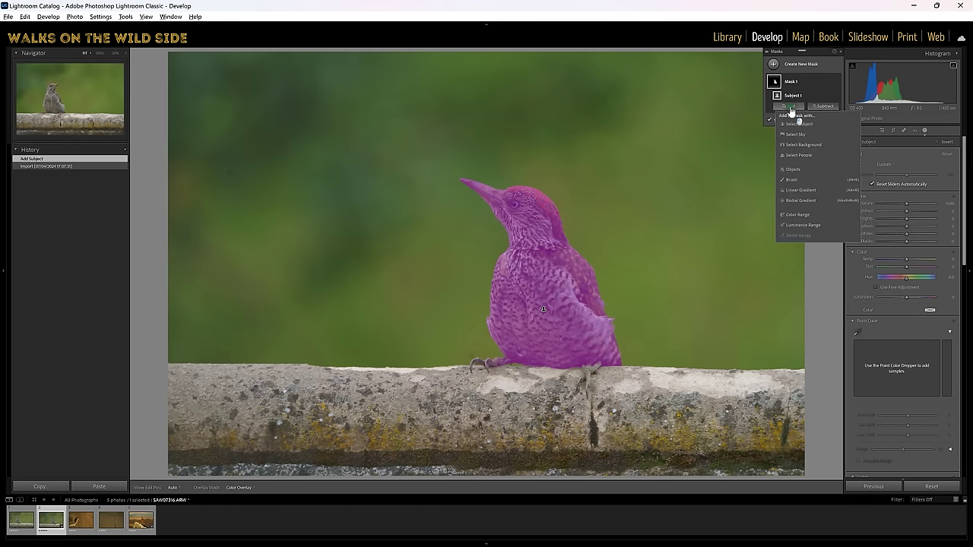
pyautogui.click(803, 167)
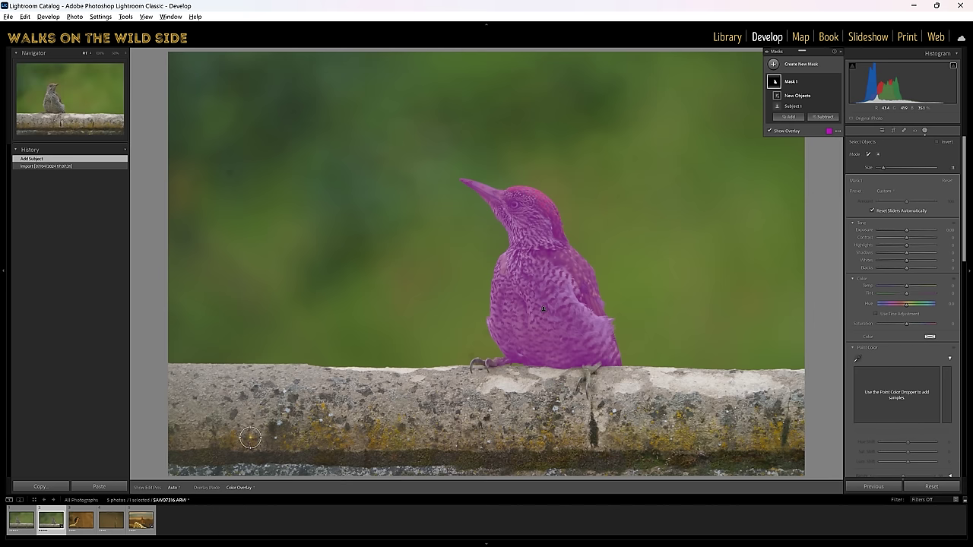
pyautogui.moveTo(172, 374)
pyautogui.mouseDown()
pyautogui.moveTo(490, 383)
pyautogui.moveTo(598, 374)
pyautogui.moveTo(548, 383)
pyautogui.moveTo(463, 376)
pyautogui.moveTo(780, 371)
pyautogui.moveTo(808, 441)
pyautogui.moveTo(801, 470)
pyautogui.moveTo(358, 485)
pyautogui.moveTo(383, 489)
pyautogui.moveTo(203, 481)
pyautogui.moveTo(181, 447)
pyautogui.moveTo(205, 399)
pyautogui.moveTo(775, 383)
pyautogui.moveTo(797, 460)
pyautogui.moveTo(244, 485)
pyautogui.moveTo(197, 444)
pyautogui.moveTo(289, 420)
pyautogui.moveTo(775, 406)
pyautogui.moveTo(607, 397)
pyautogui.moveTo(187, 426)
pyautogui.moveTo(246, 461)
pyautogui.moveTo(766, 431)
pyautogui.moveTo(197, 438)
pyautogui.moveTo(330, 432)
pyautogui.moveTo(486, 394)
pyautogui.moveTo(504, 372)
pyautogui.moveTo(473, 369)
pyautogui.mouseUp()
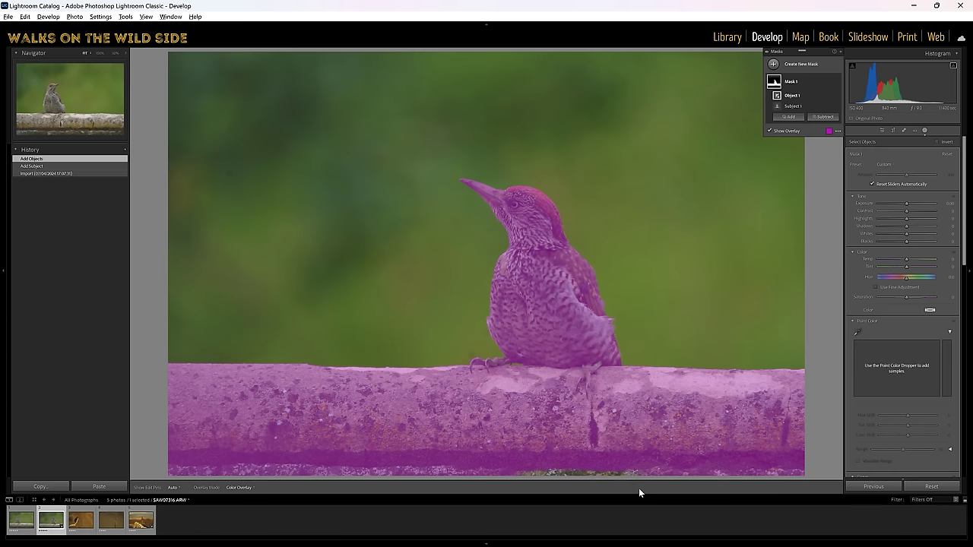
# Add a brush to Mask 1 and paint in the unselected strip along the stone wall's lower edge.
pyautogui.click(790, 117)
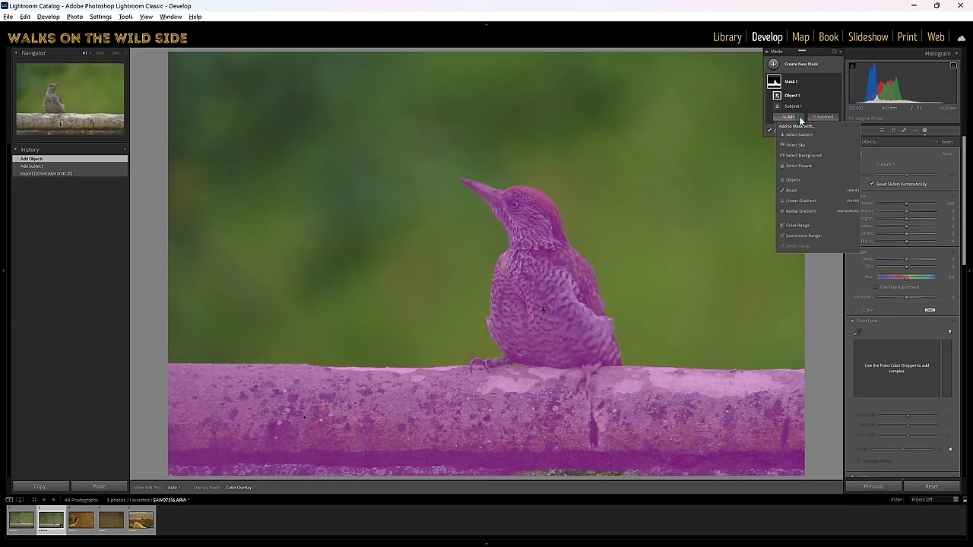
pyautogui.click(800, 191)
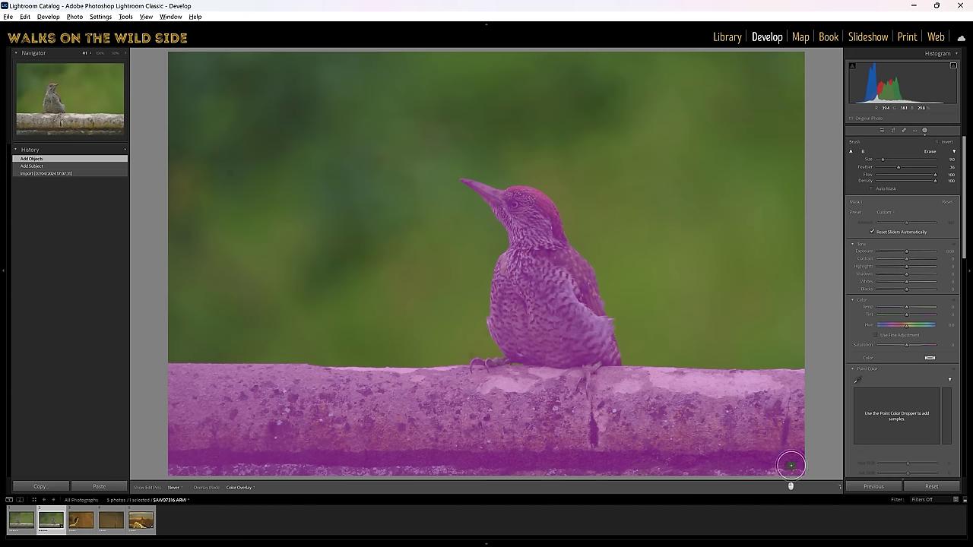
pyautogui.moveTo(590, 430); pyautogui.dragTo(678, 438)
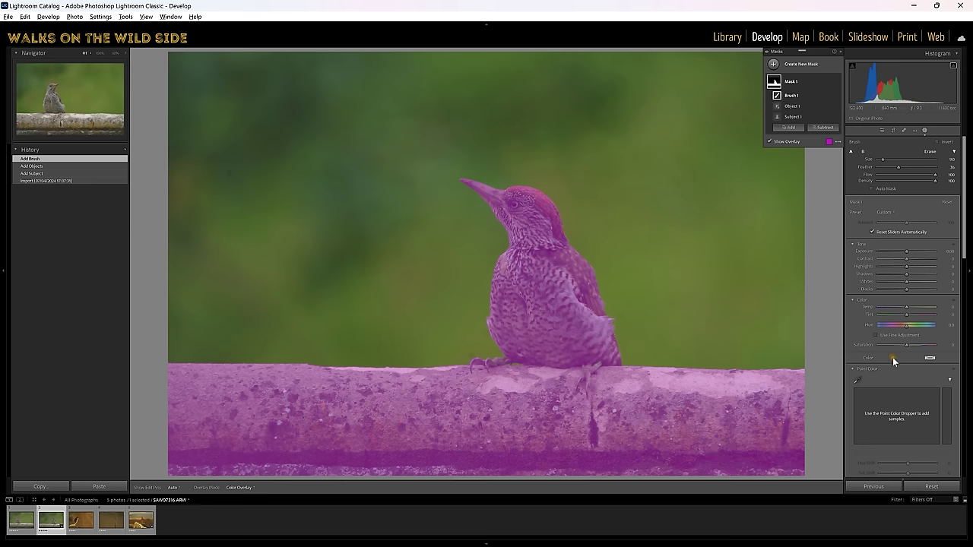
# Set Clarity to 17 and Dehaze to 42 for the bird-and-wall mask.
pyautogui.scroll(-5, 892, 358)
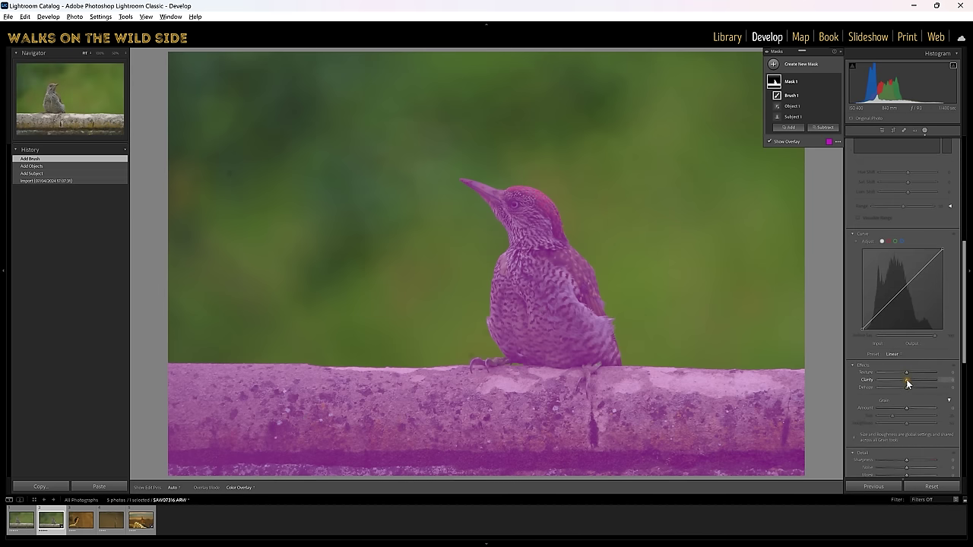
pyautogui.click(853, 390)
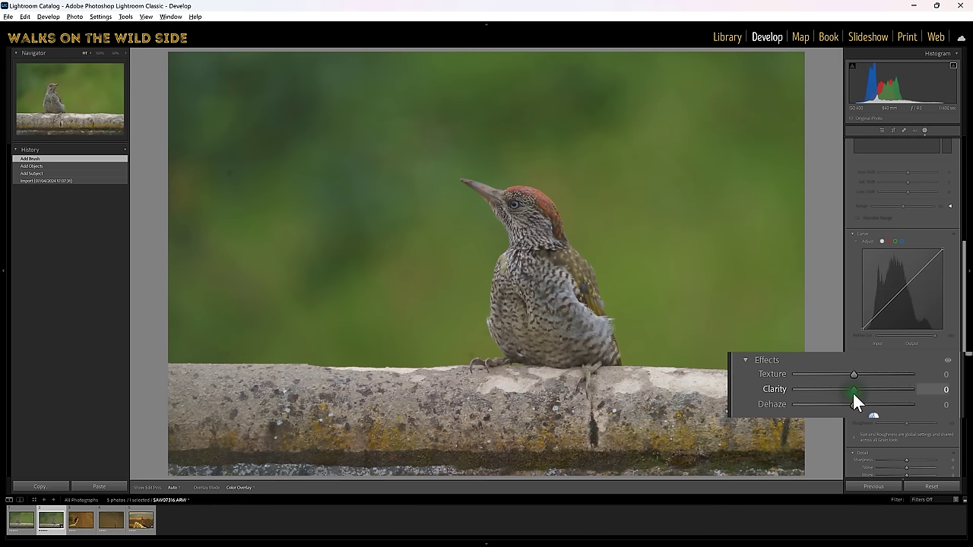
pyautogui.moveTo(852, 394); pyautogui.dragTo(862, 402)
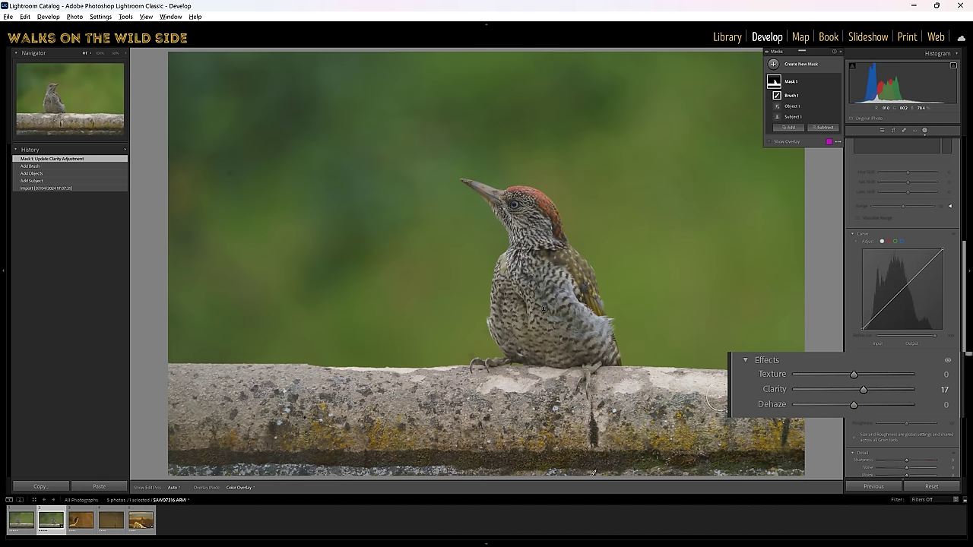
pyautogui.click(855, 405)
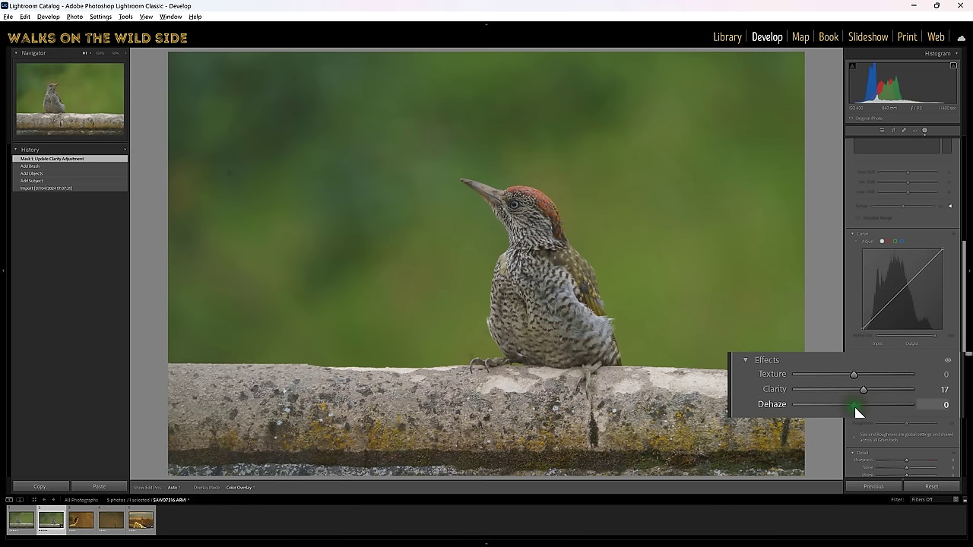
pyautogui.moveTo(853, 405); pyautogui.dragTo(880, 415)
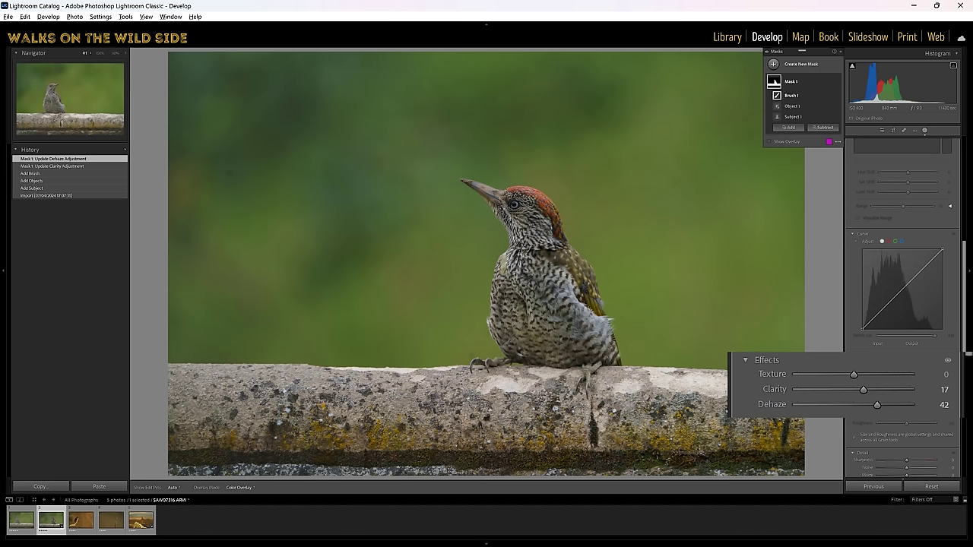
# Compare the woodpecker photo before and after the mask's Clarity and Dehaze adjustments several times.
pyautogui.press('\\')
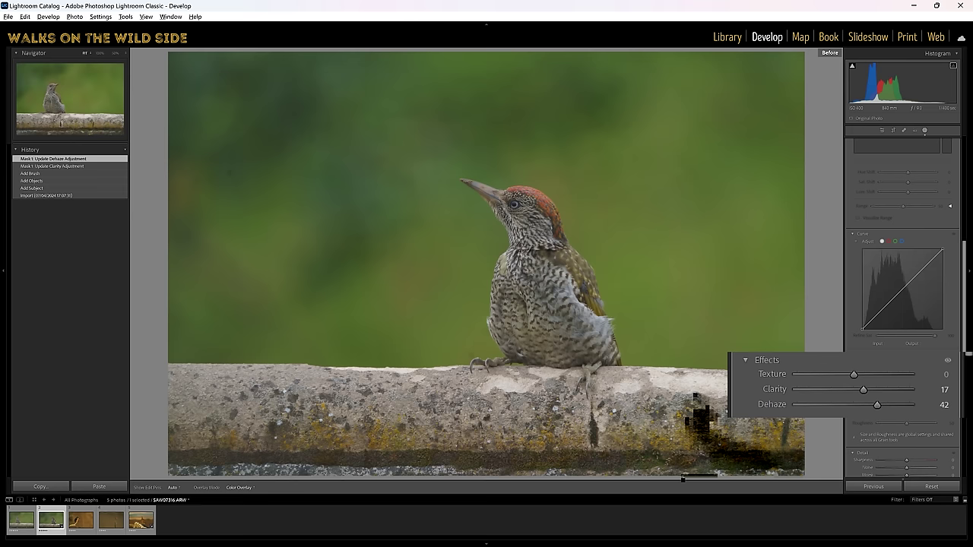
pyautogui.press('\\')
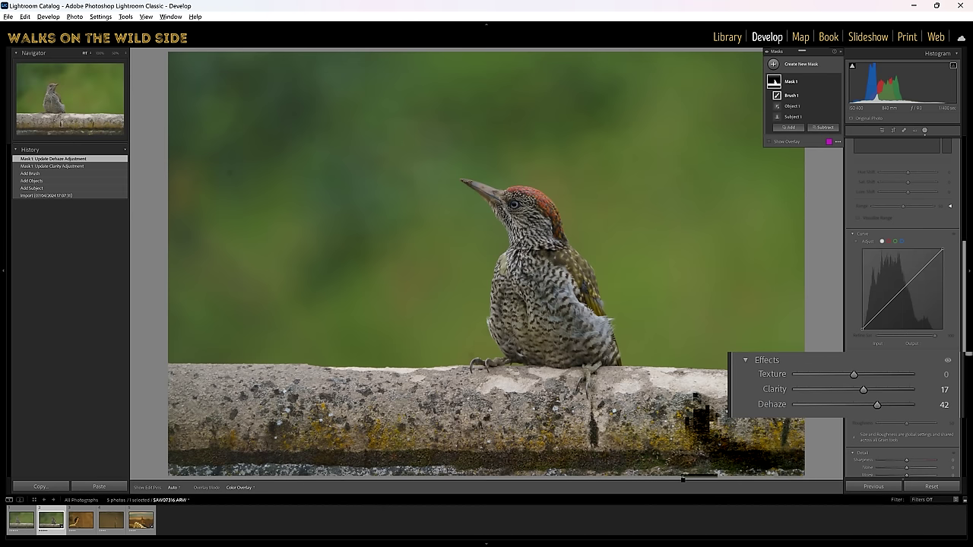
pyautogui.press('\\')
pyautogui.press('\\')
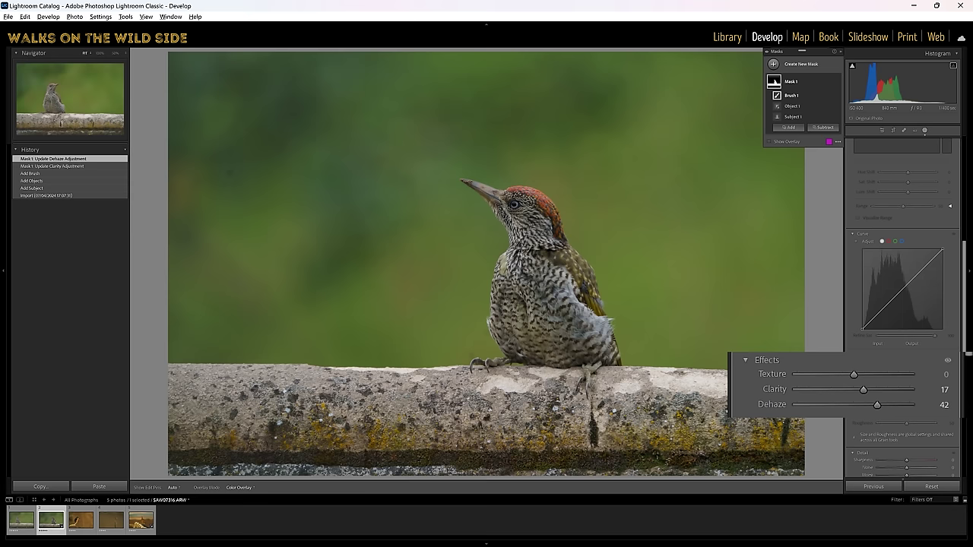
pyautogui.press('\\')
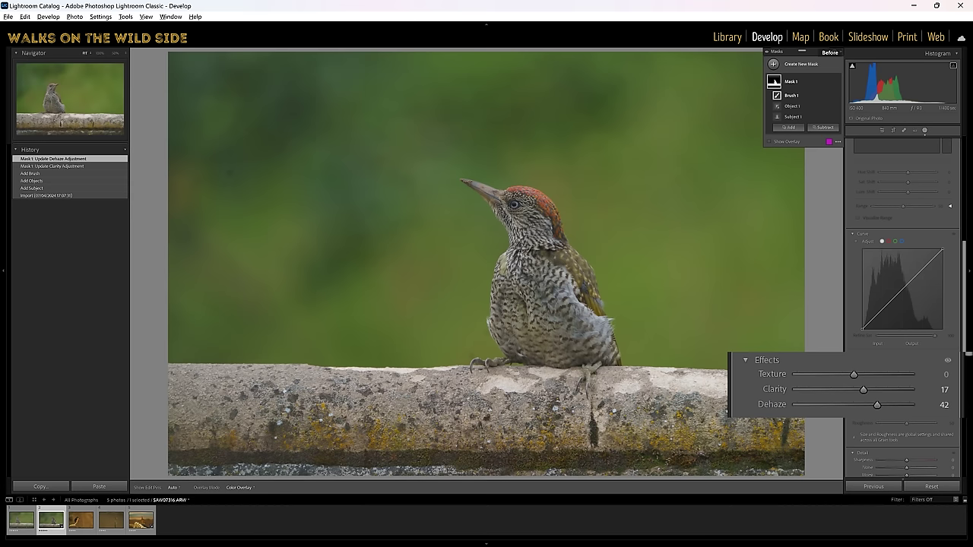
pyautogui.press('\\')
pyautogui.press('\\')
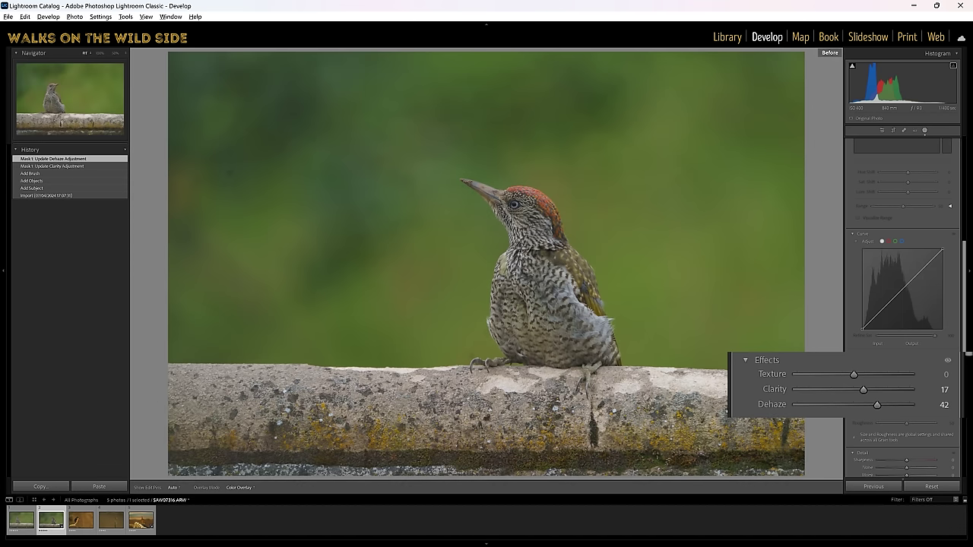
pyautogui.press('\\')
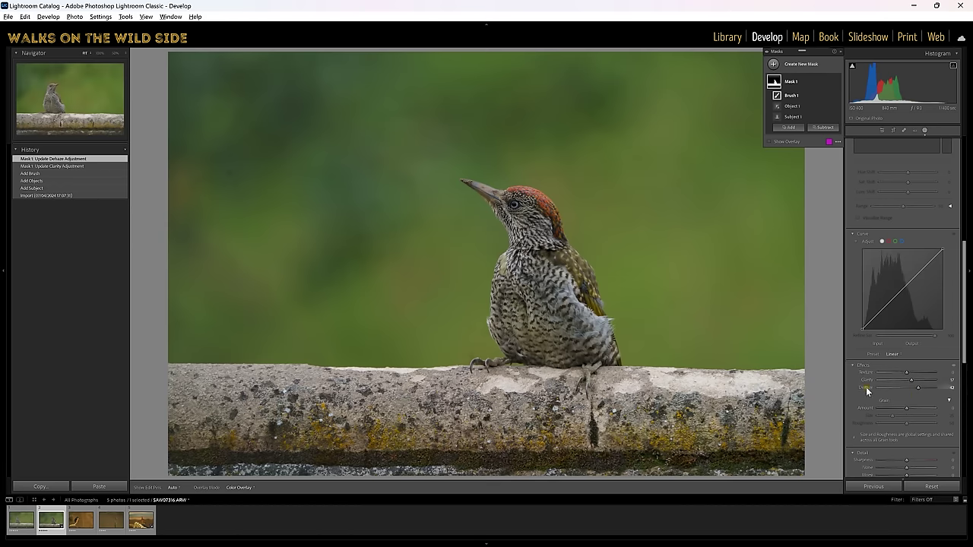
# Set the bird-and-wall mask's Contrast to -43 and compare the photo before and after.
pyautogui.scroll(5, 935, 299)
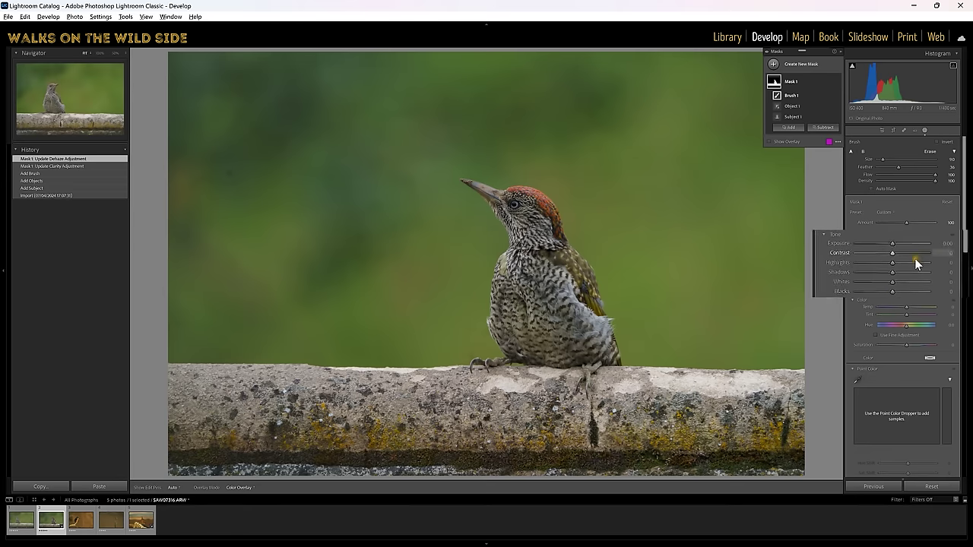
pyautogui.click(852, 237)
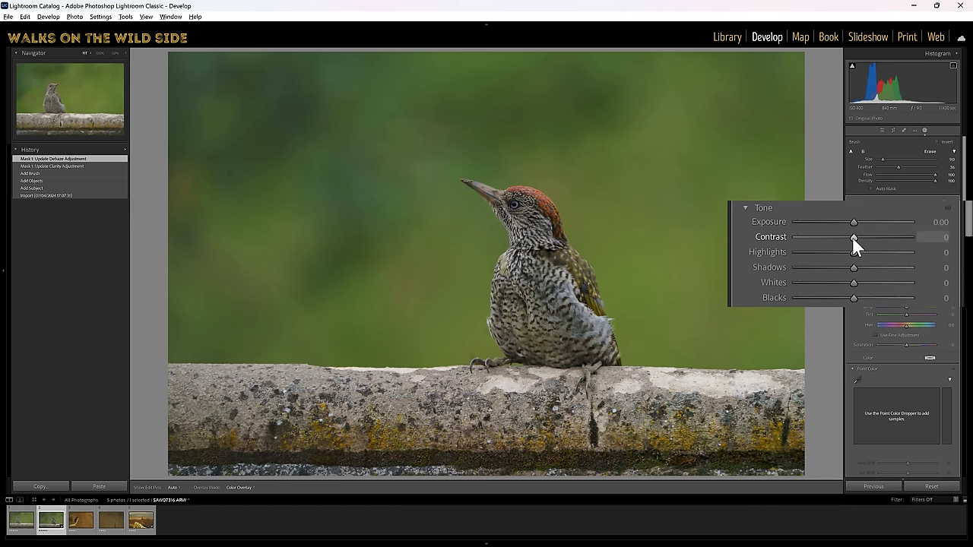
pyautogui.click(852, 236)
pyautogui.moveTo(852, 236); pyautogui.dragTo(830, 238)
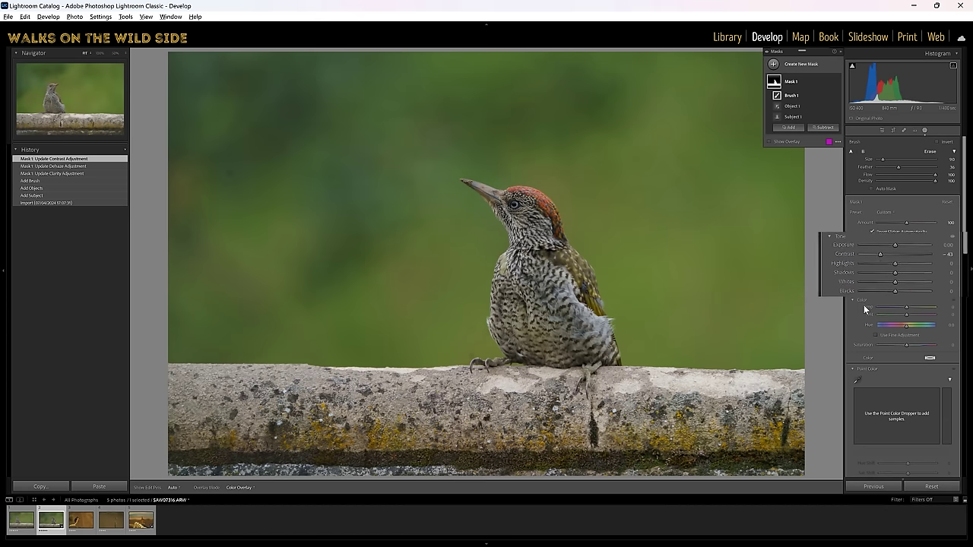
pyautogui.press('\\')
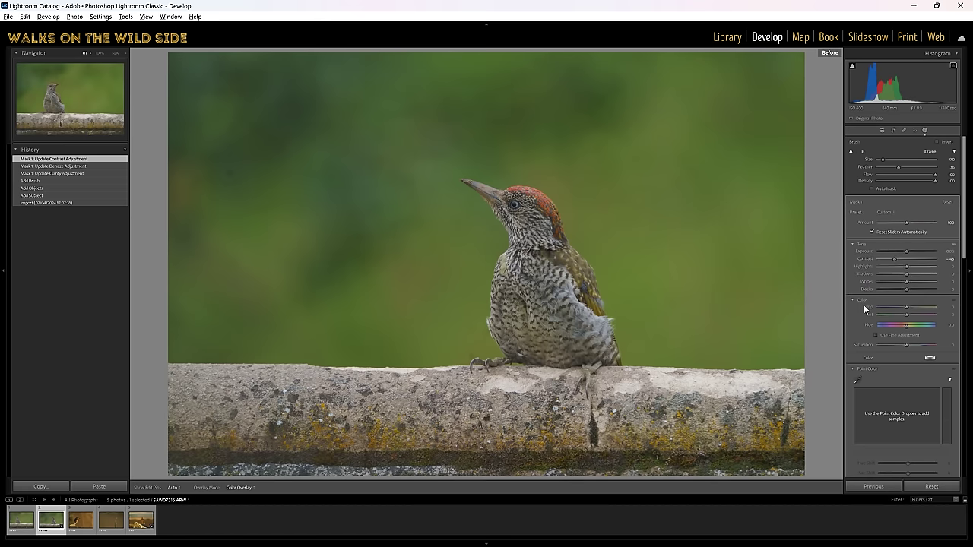
pyautogui.press('\\')
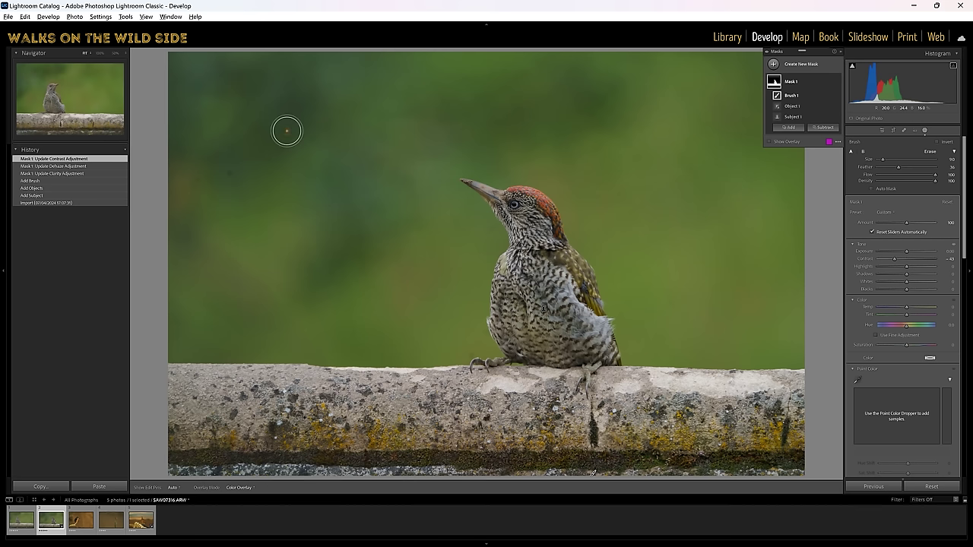
# Check Mask 1's overlay, and duplicate and invert the mask to cover the green background.
pyautogui.moveTo(286, 131); pyautogui.dragTo(289, 130)
pyautogui.click(770, 142)
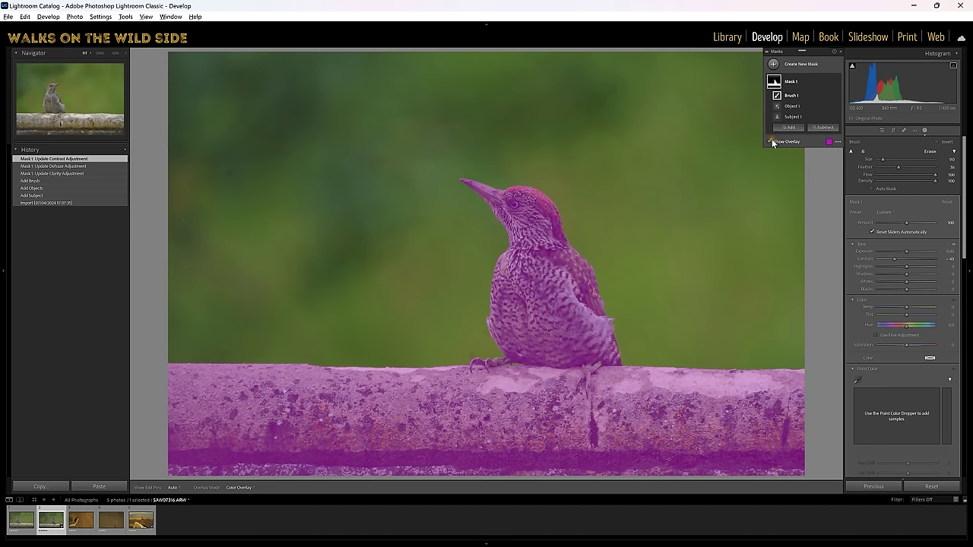
pyautogui.click(771, 141)
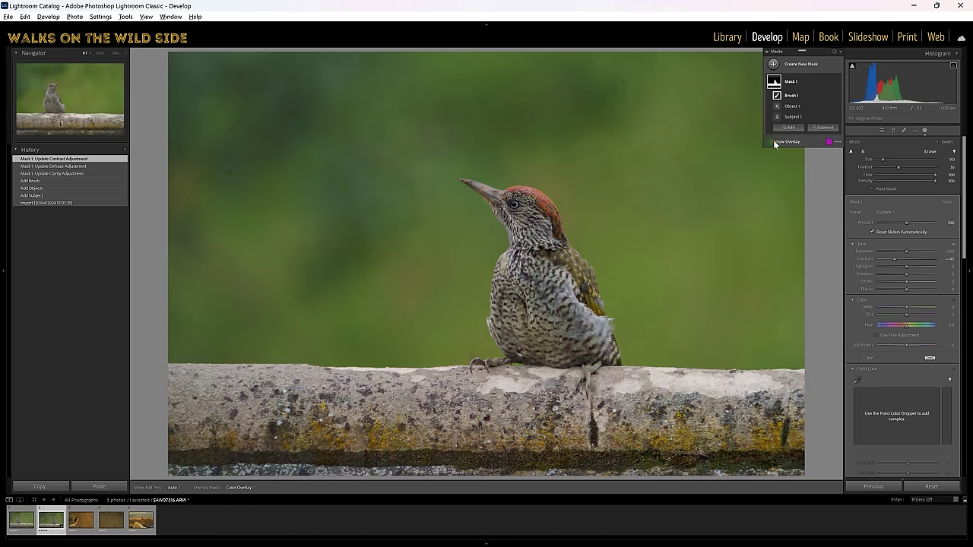
pyautogui.click(830, 82)
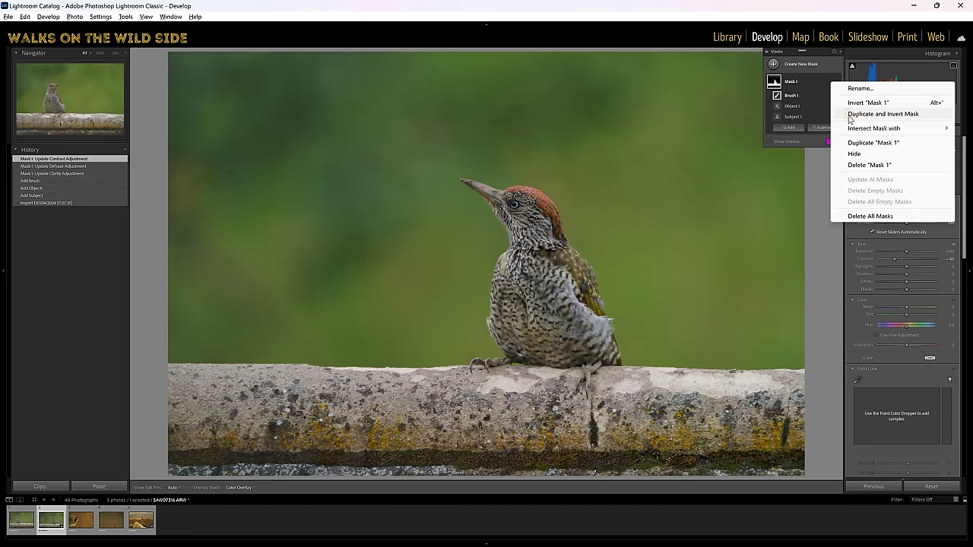
pyautogui.click(850, 116)
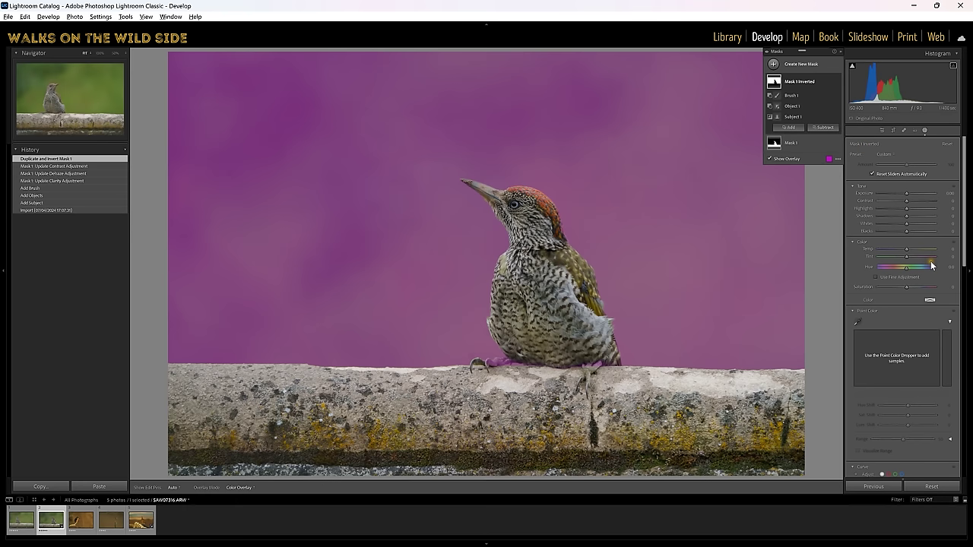
# Soften the background with the inverted mask by setting Clarity and Dehaze to -34 and Contrast to -53.
pyautogui.scroll(-2, 929, 262)
pyautogui.scroll(-4, 929, 262)
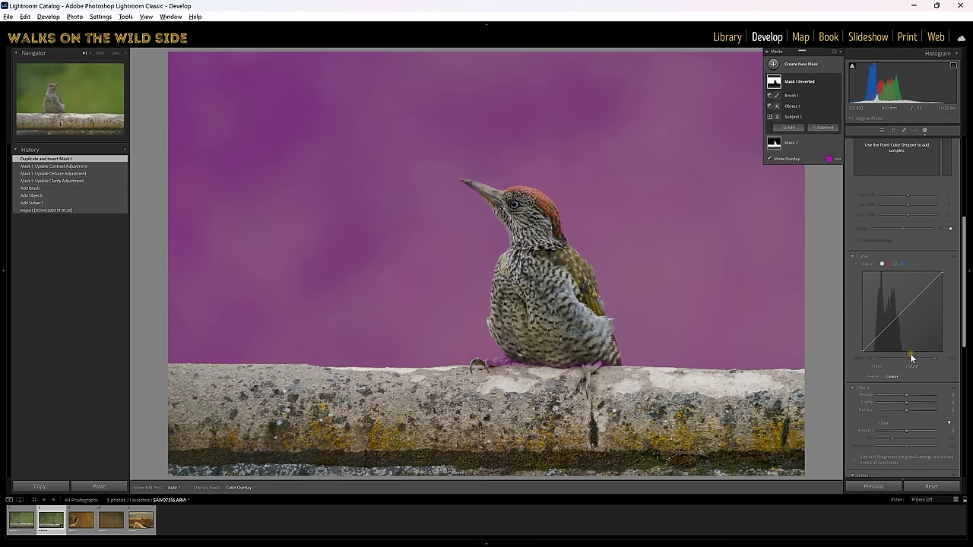
pyautogui.scroll(2, 910, 353)
pyautogui.scroll(4, 910, 353)
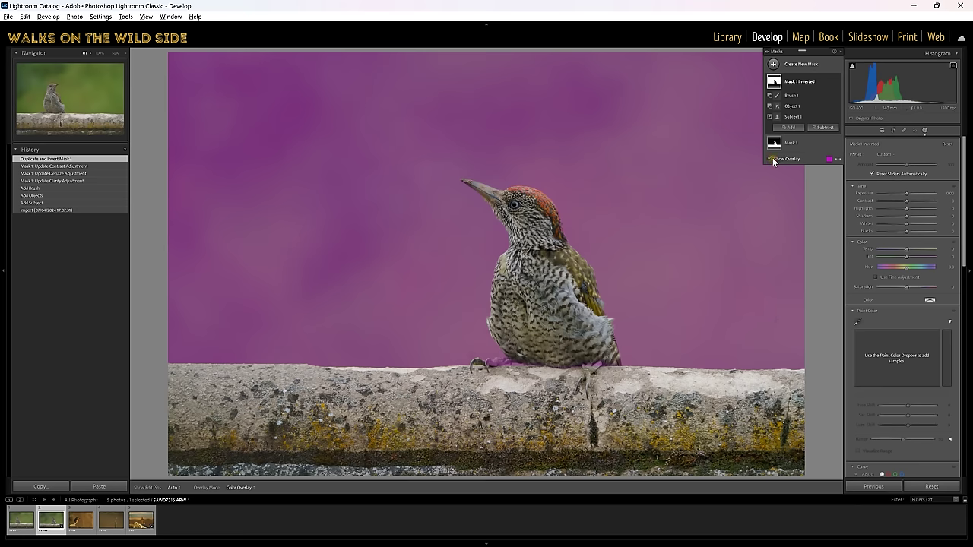
pyautogui.scroll(-3, 942, 386)
pyautogui.scroll(-2, 941, 383)
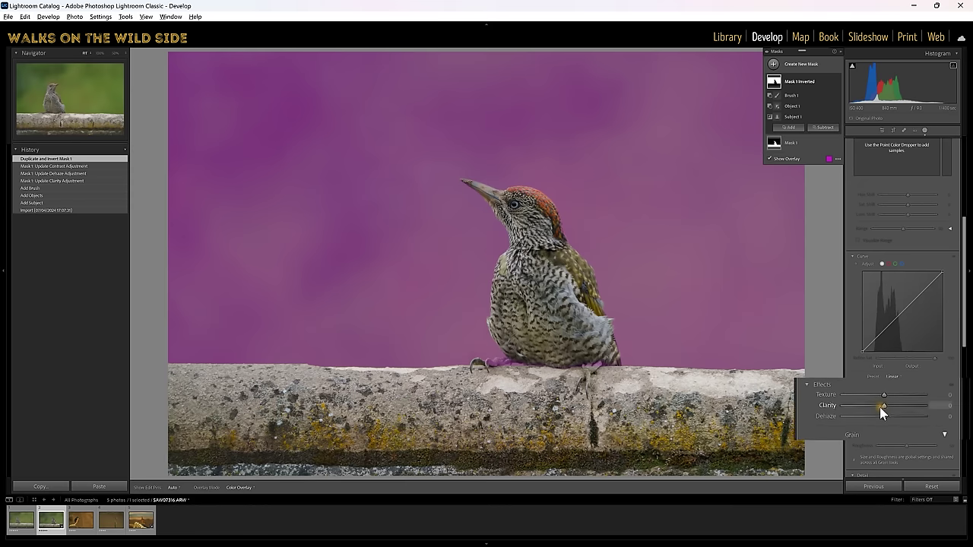
pyautogui.moveTo(854, 410); pyautogui.dragTo(834, 409)
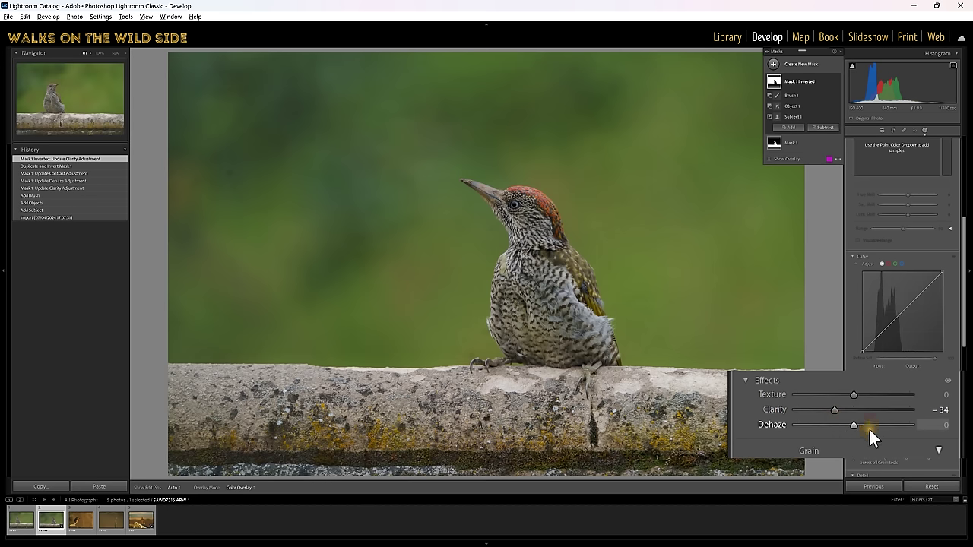
pyautogui.moveTo(854, 424); pyautogui.dragTo(832, 430)
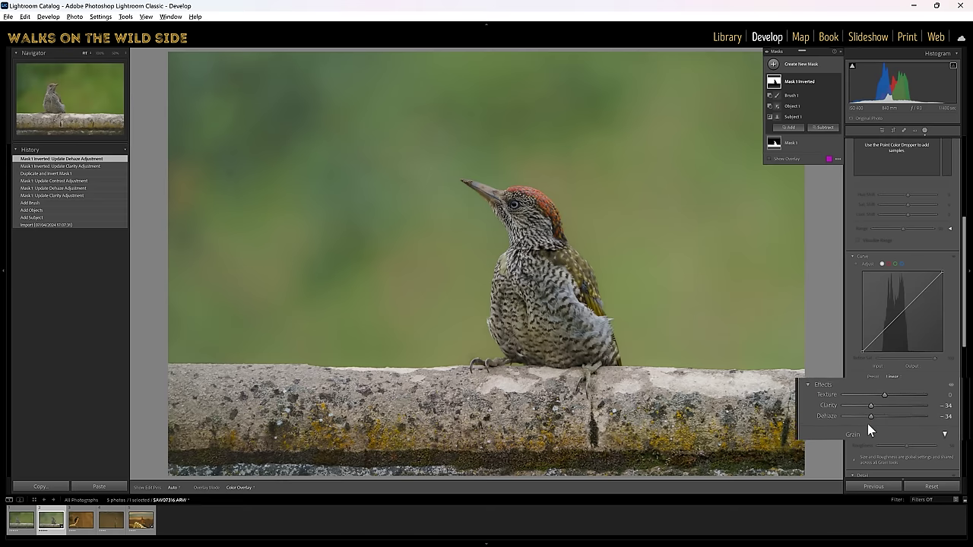
pyautogui.scroll(5, 906, 345)
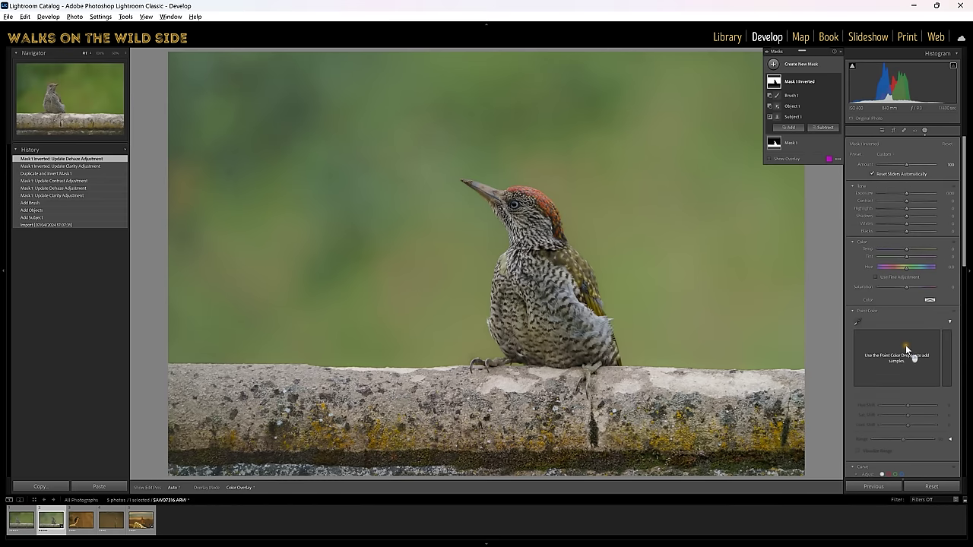
pyautogui.moveTo(902, 200); pyautogui.dragTo(821, 185)
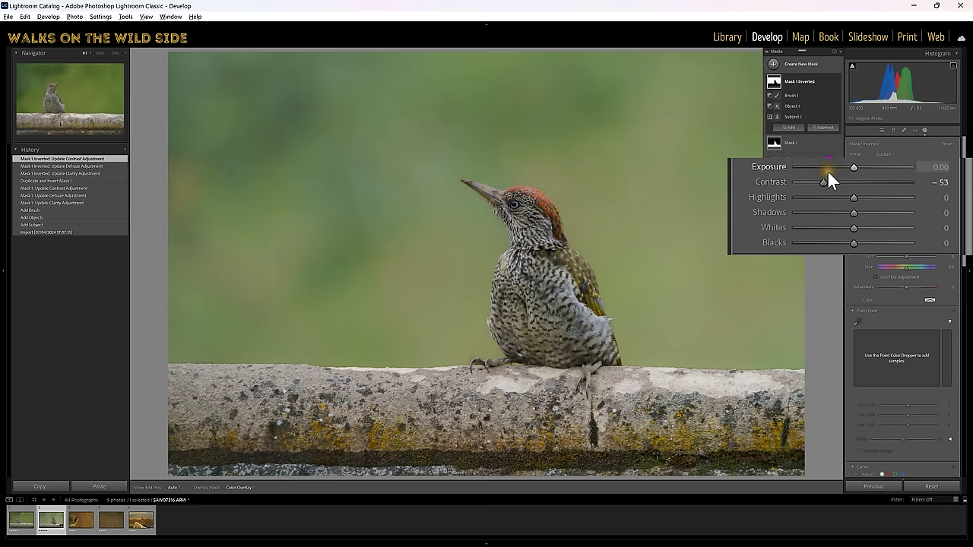
# Darken the background by setting the inverted mask's Exposure to -0.70, and compare the photo before and after.
pyautogui.moveTo(852, 168); pyautogui.dragTo(841, 167)
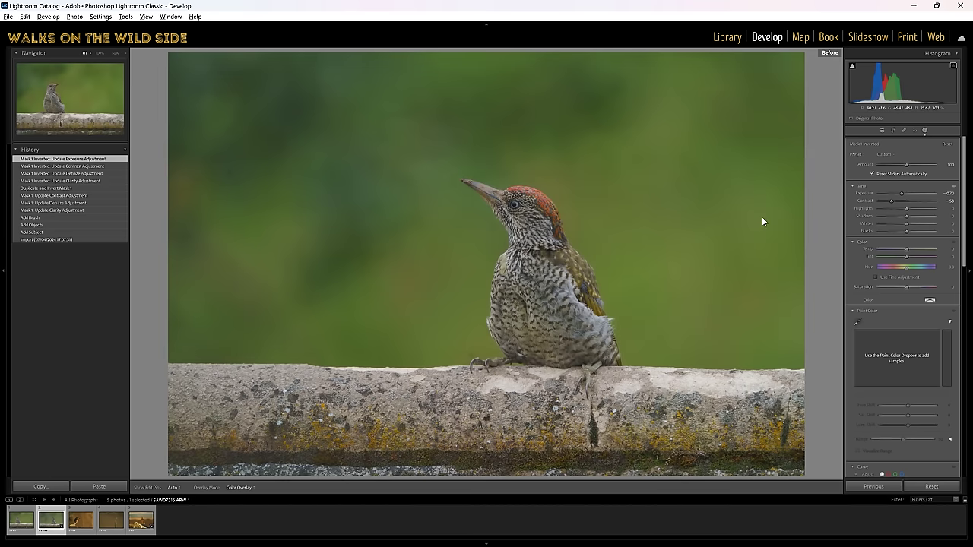
pyautogui.press('\\')
pyautogui.hotkey('shift', 'w')
pyautogui.hotkey('shift', 'w')
pyautogui.hotkey('shift', 'w')
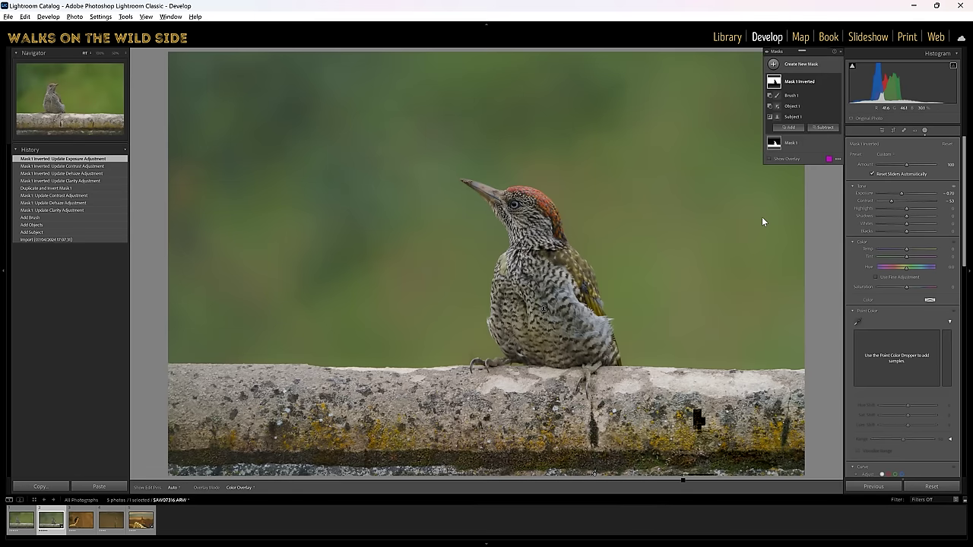
pyautogui.hotkey('shift', 'w')
pyautogui.hotkey('shift', 'w')
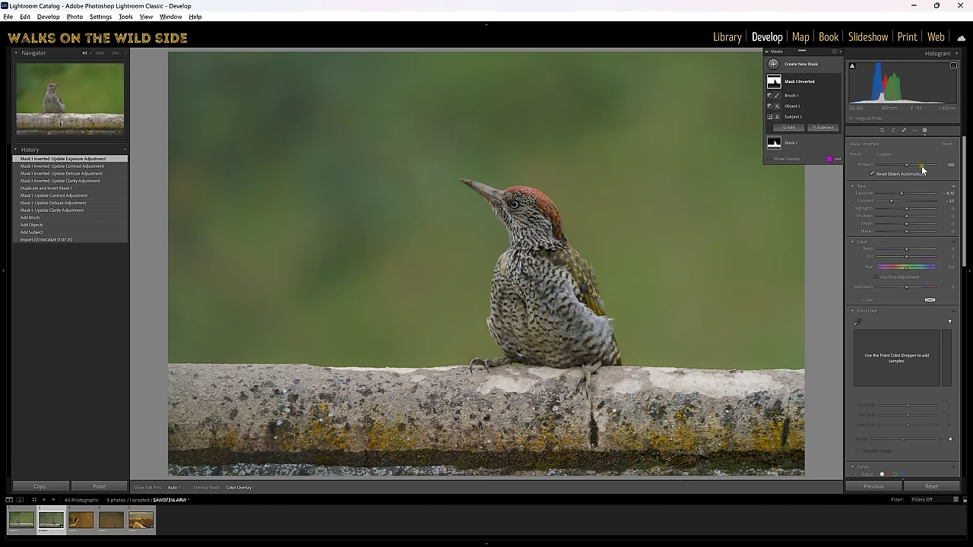
# Start healing with Visualize Spots turned on and its threshold raised, and reduce the brush size to 77.
pyautogui.click(903, 131)
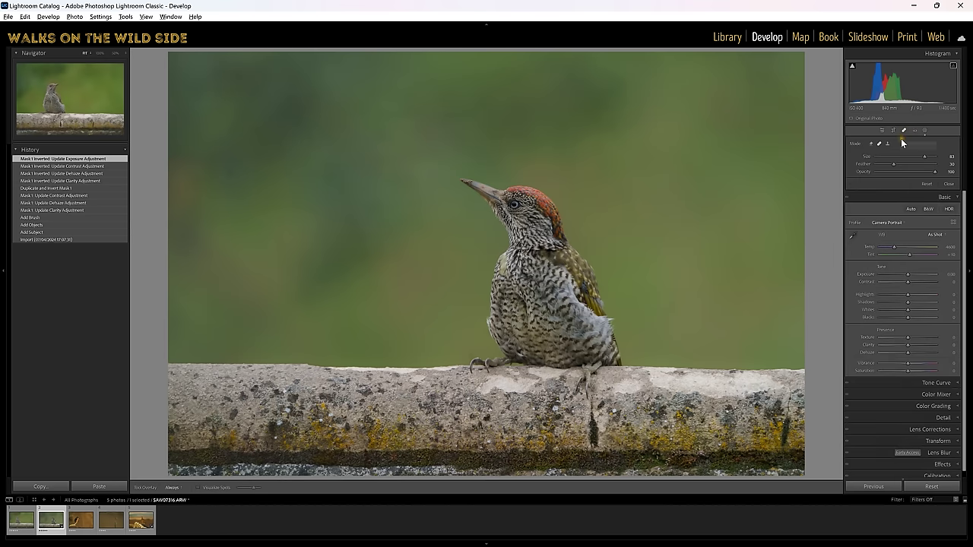
pyautogui.click(194, 482)
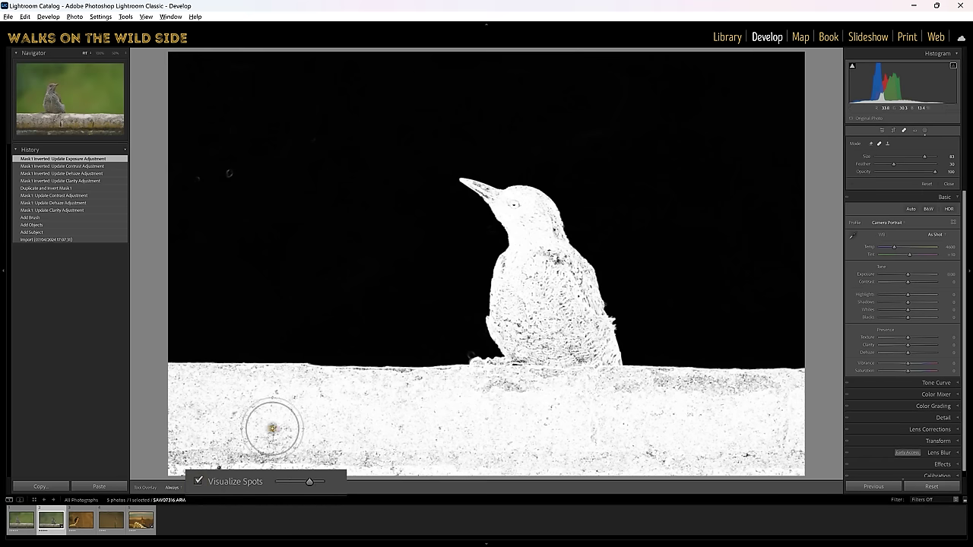
pyautogui.moveTo(309, 484); pyautogui.dragTo(318, 482)
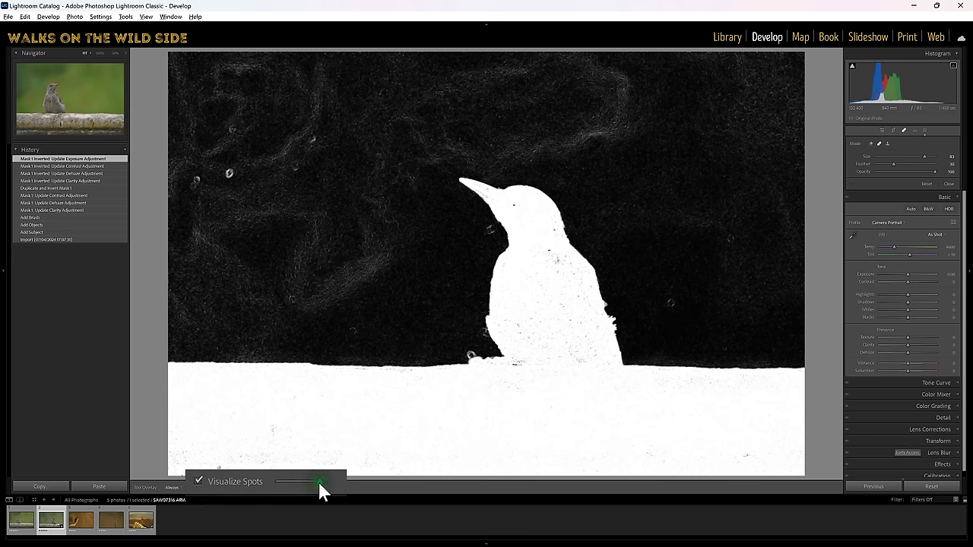
pyautogui.scroll(-3, 236, 177)
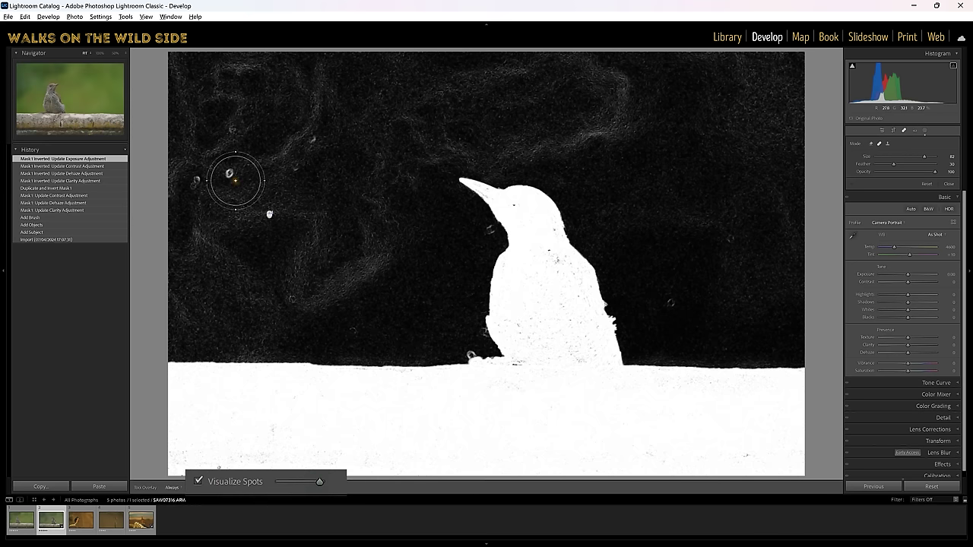
pyautogui.scroll(-3, 232, 174)
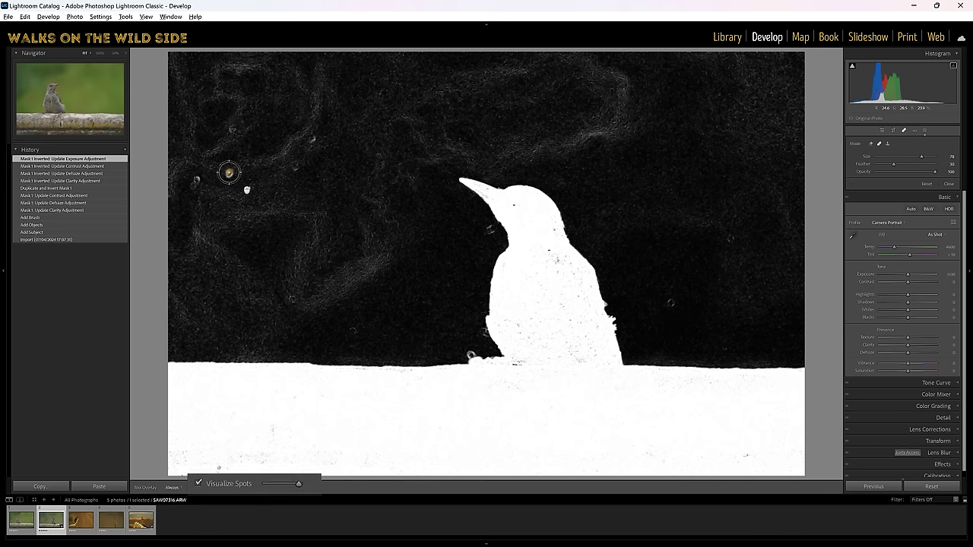
# Heal the dust spots scattered across the background on both sides of the woodpecker.
pyautogui.click(245, 191)
pyautogui.click(194, 182)
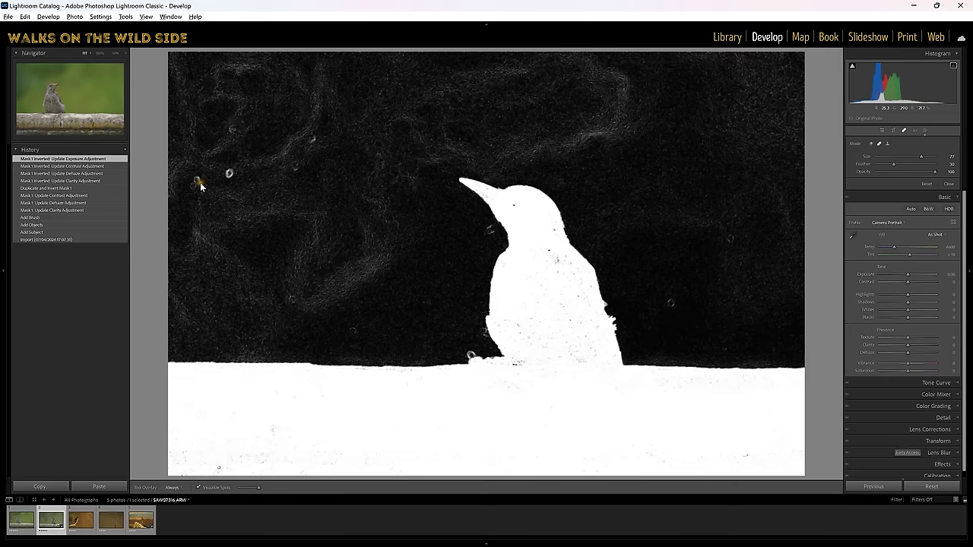
pyautogui.click(232, 128)
pyautogui.click(311, 138)
pyautogui.click(293, 163)
pyautogui.click(353, 327)
pyautogui.click(292, 298)
pyautogui.click(491, 229)
pyautogui.click(669, 303)
pyautogui.click(628, 276)
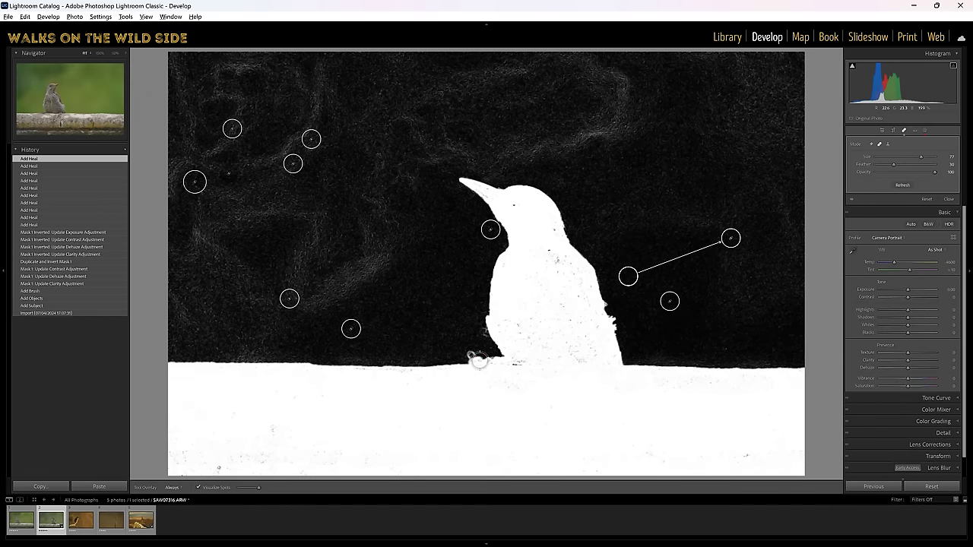
# Turn off Visualize Spots and try healing the dust spot just above the woodpecker's front claw.
pyautogui.press('z')
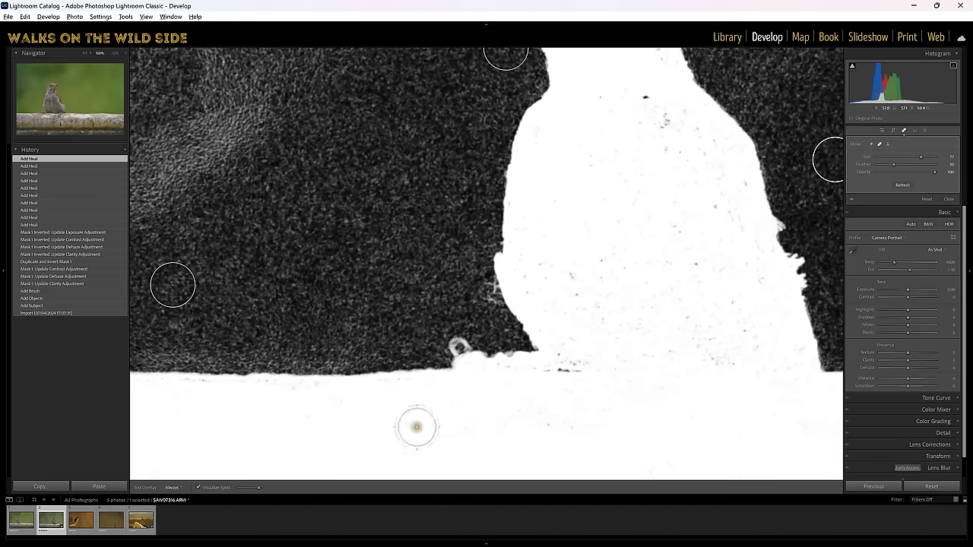
pyautogui.click(199, 490)
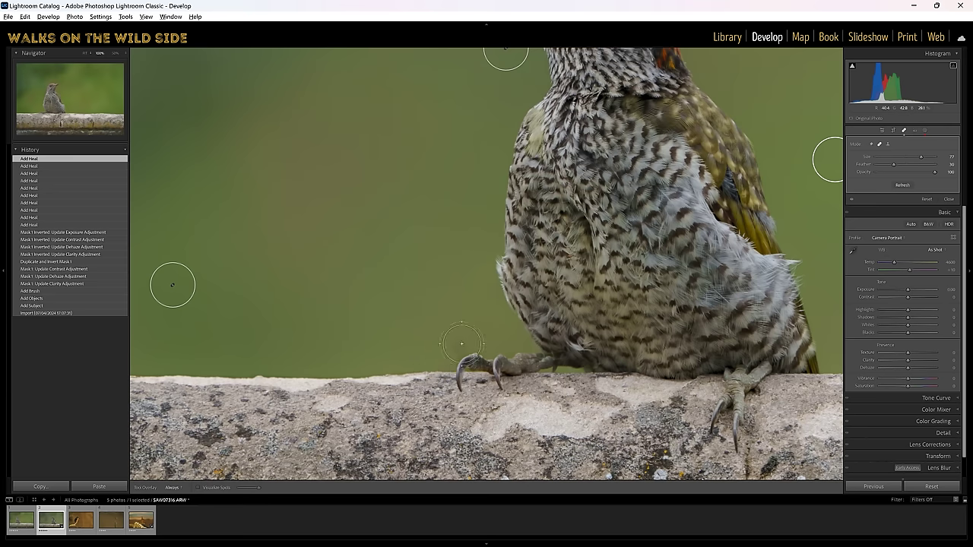
pyautogui.click(461, 344)
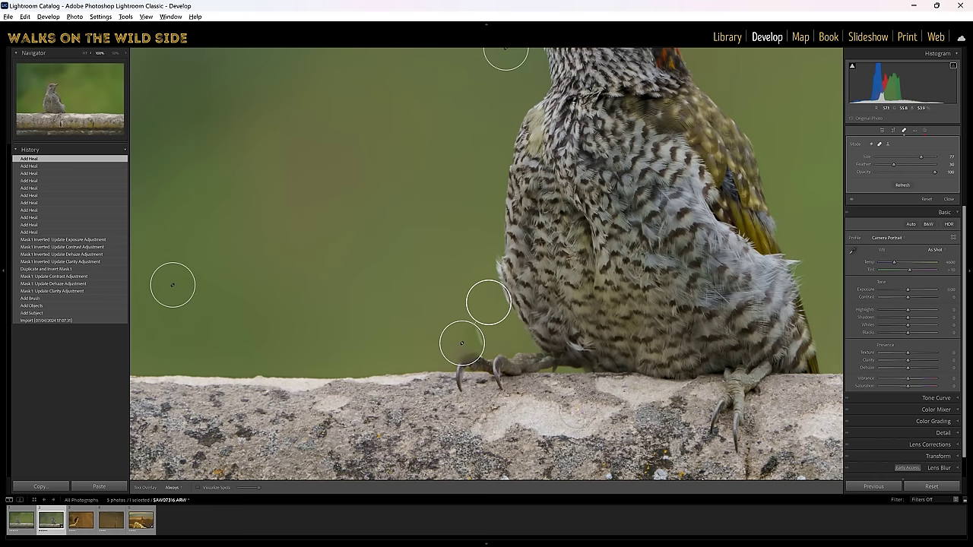
pyautogui.hotkey('ctrl', 'z')
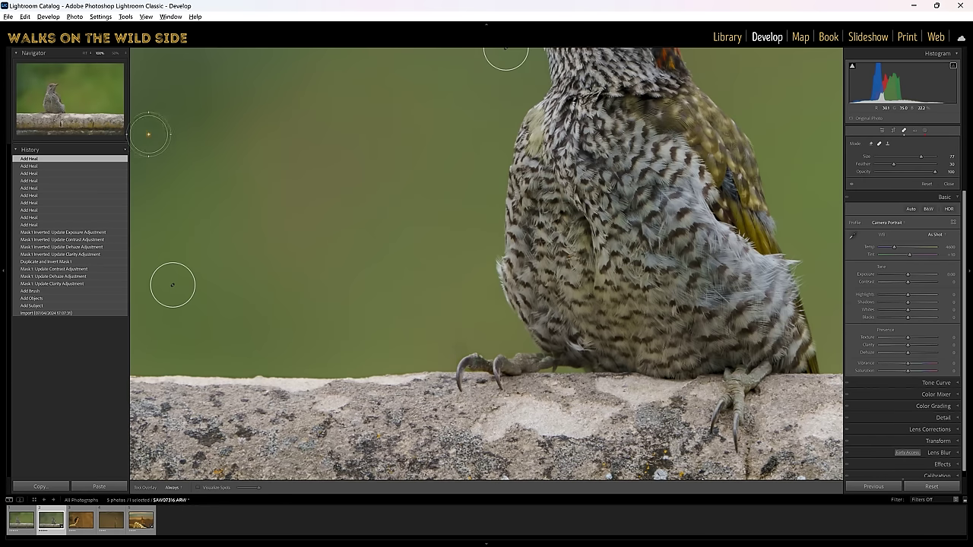
# Heal the dust spot above the front claw at 400% zoom with brush size 64, and finish healing with the whole photo in view.
pyautogui.click(125, 53)
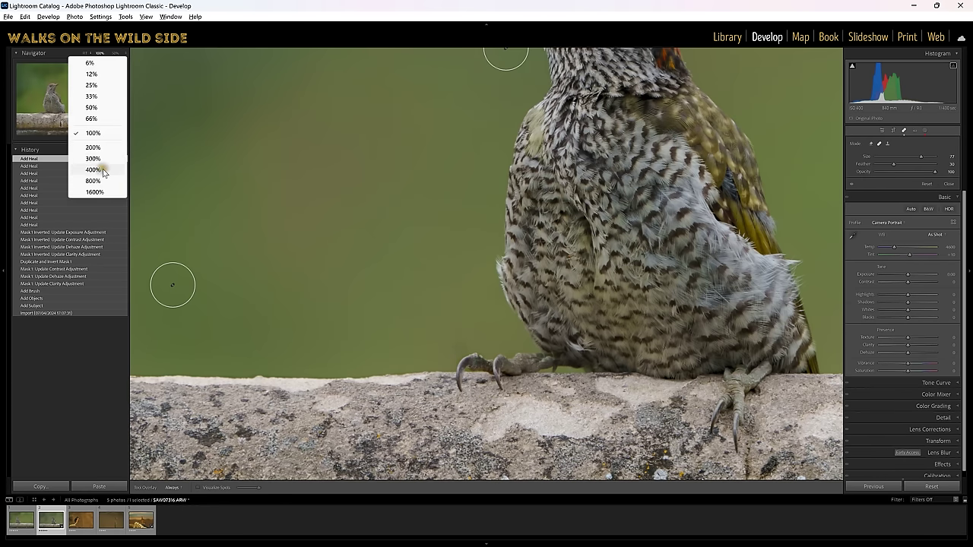
pyautogui.click(95, 170)
pyautogui.moveTo(490, 377); pyautogui.dragTo(534, 60)
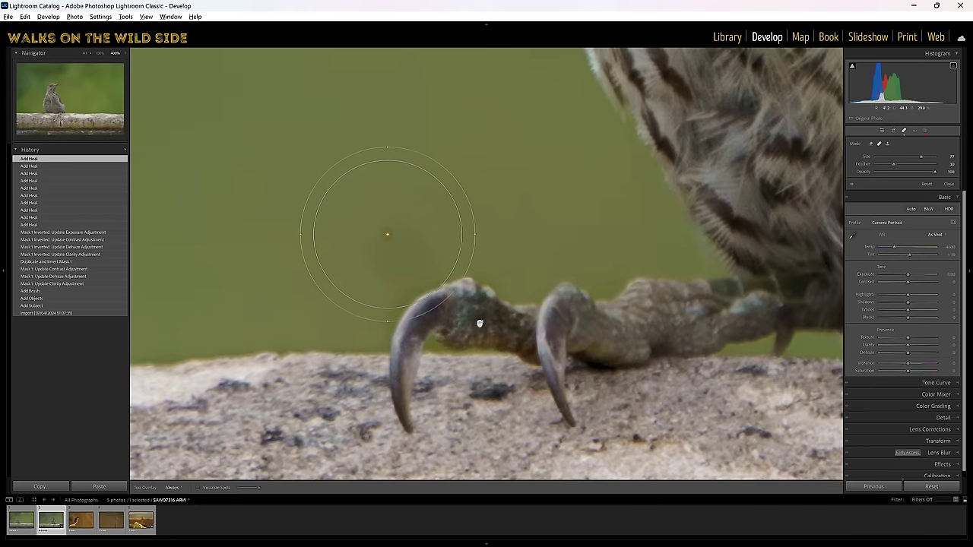
pyautogui.scroll(-1, 403, 256)
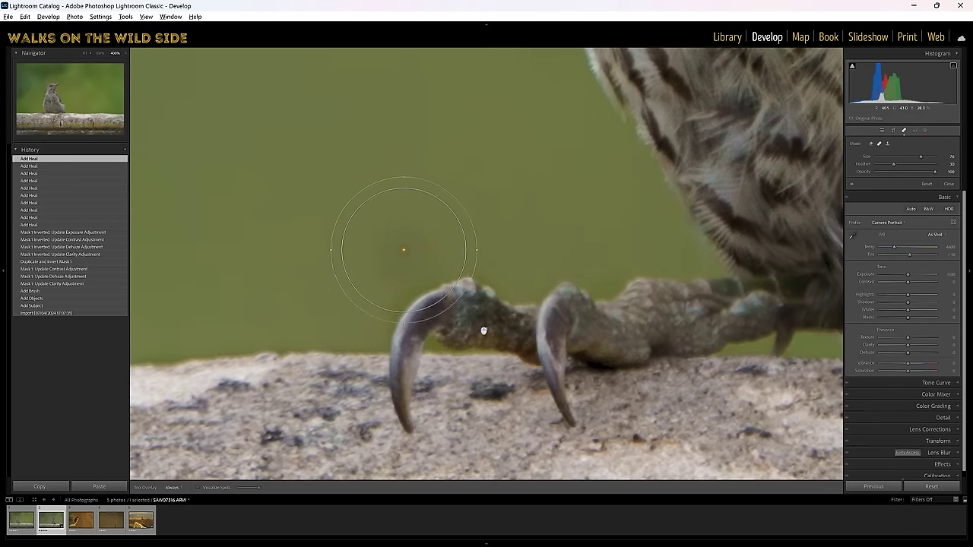
pyautogui.scroll(-12, 400, 241)
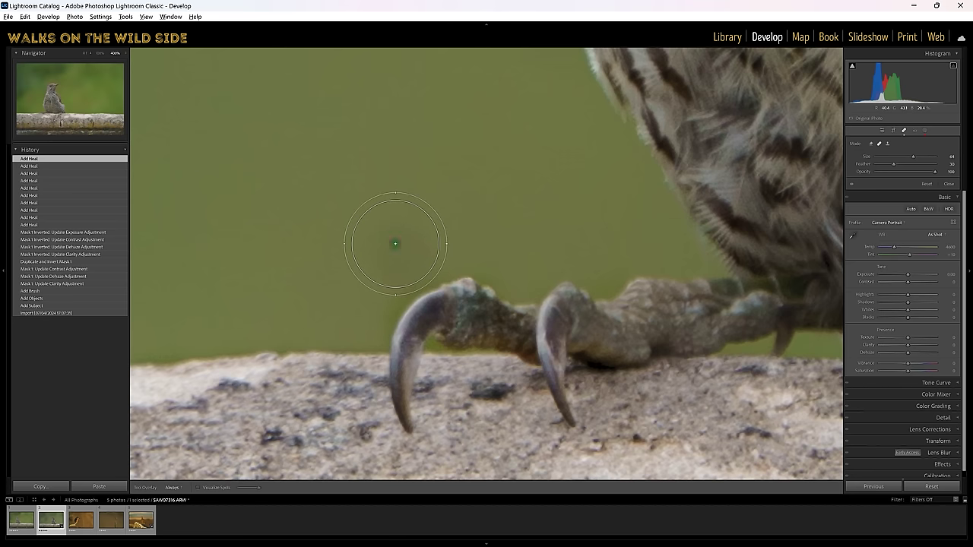
pyautogui.click(395, 243)
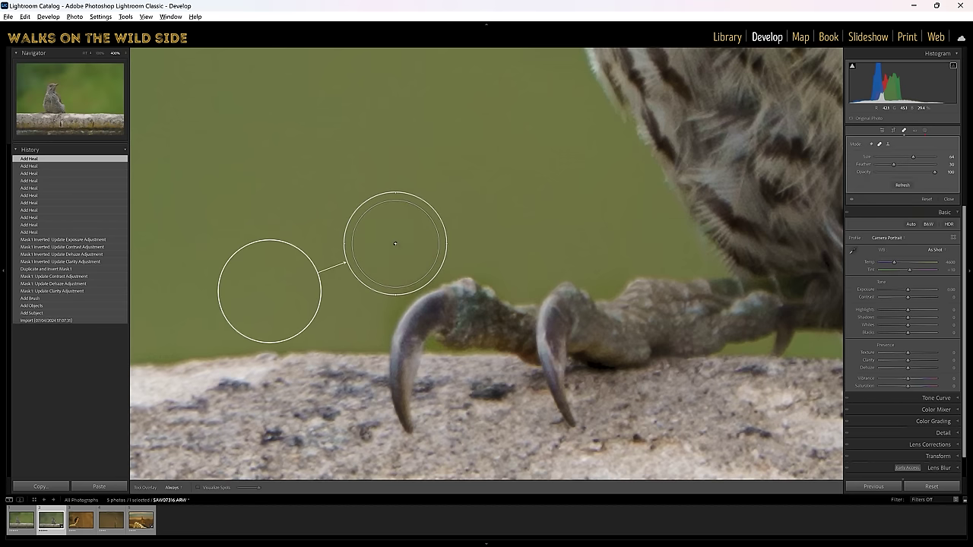
pyautogui.click(85, 52)
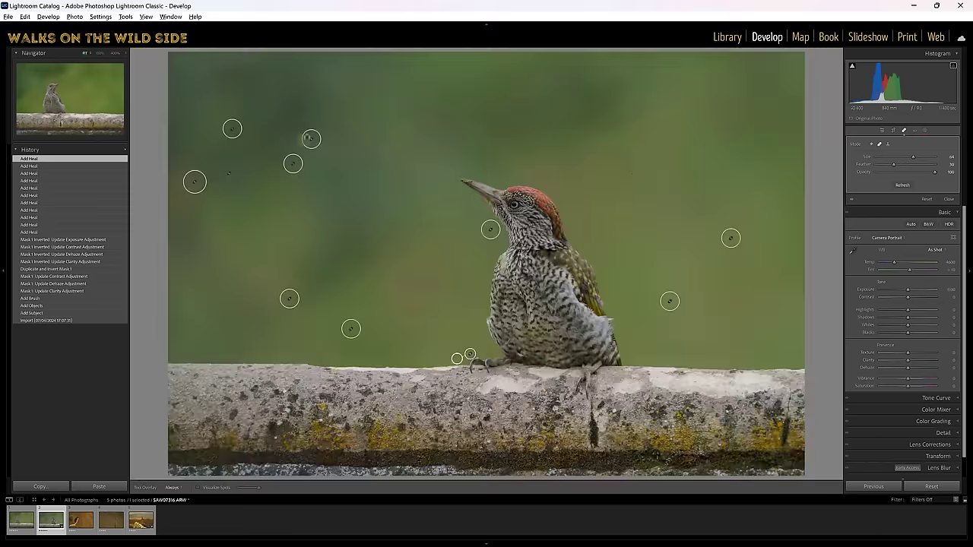
pyautogui.click(903, 131)
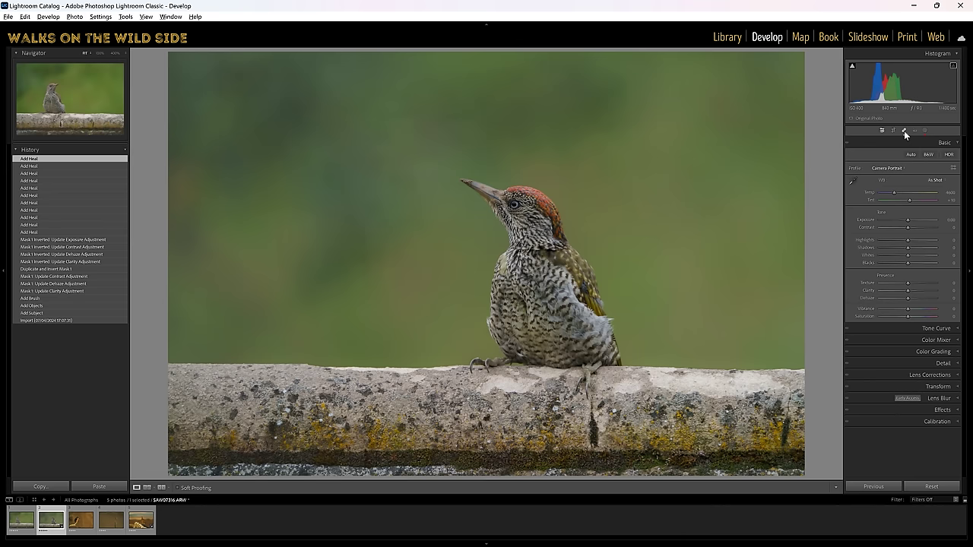
# Compare the spot-healed woodpecker photo with its original version twice.
pyautogui.press('\\')
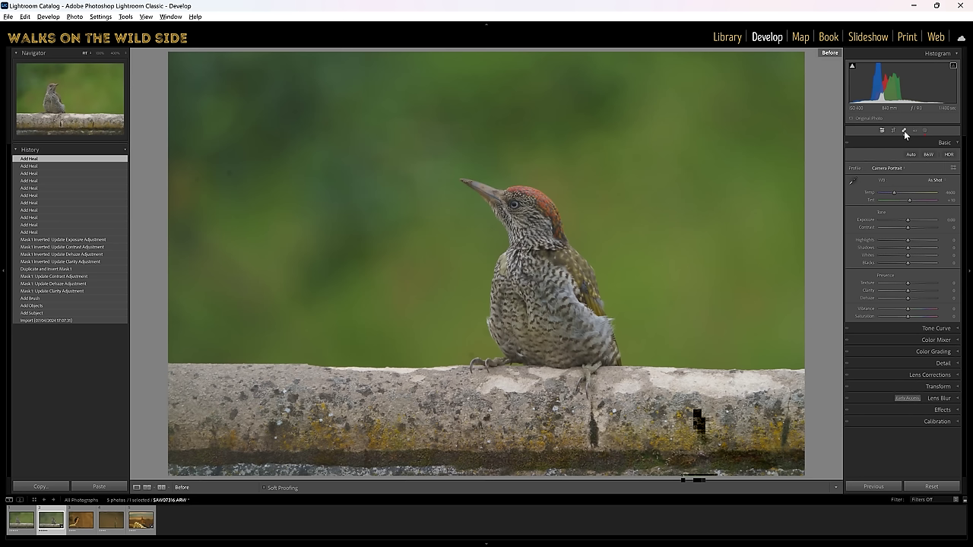
pyautogui.press('\\')
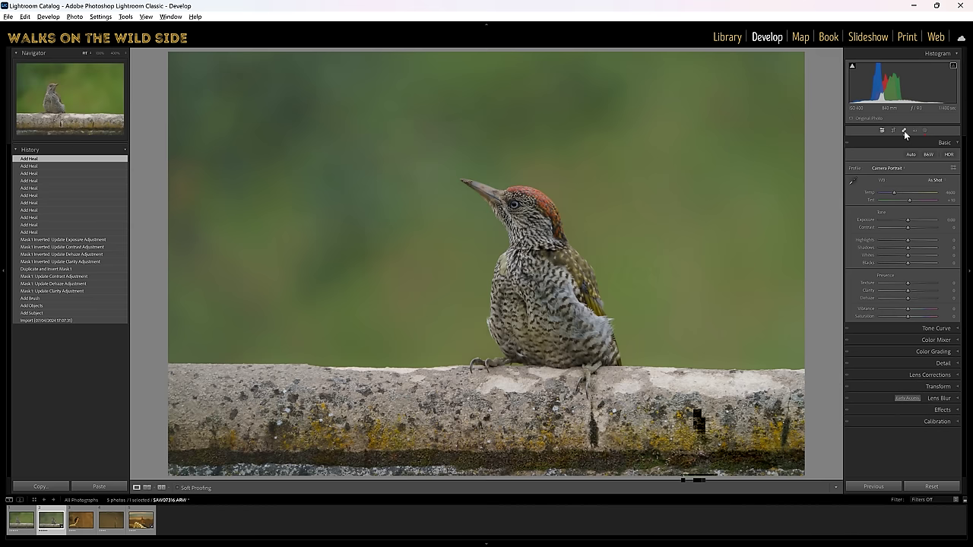
pyautogui.press('\\')
pyautogui.press('\\')
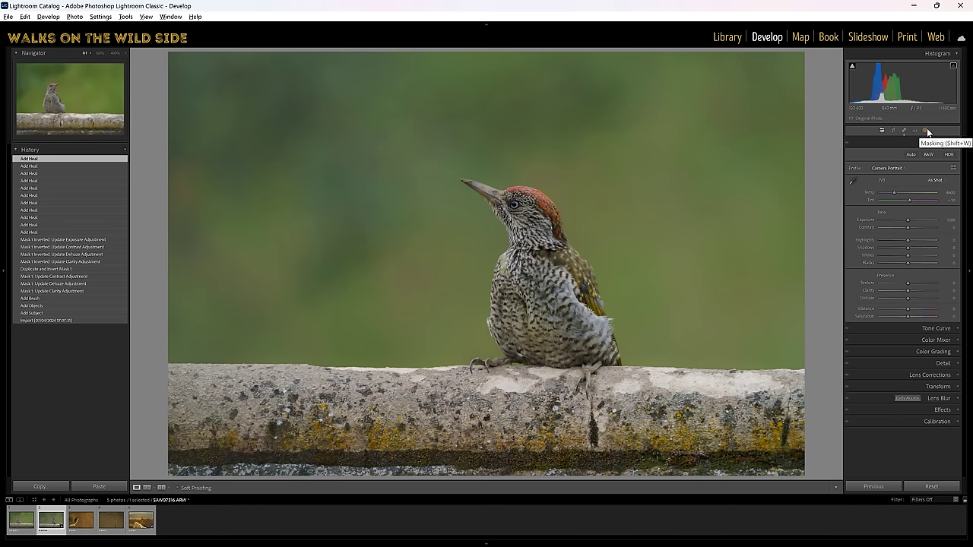
# Set the inverted background mask's Saturation to 35 and compare the photo before and after.
pyautogui.click(927, 130)
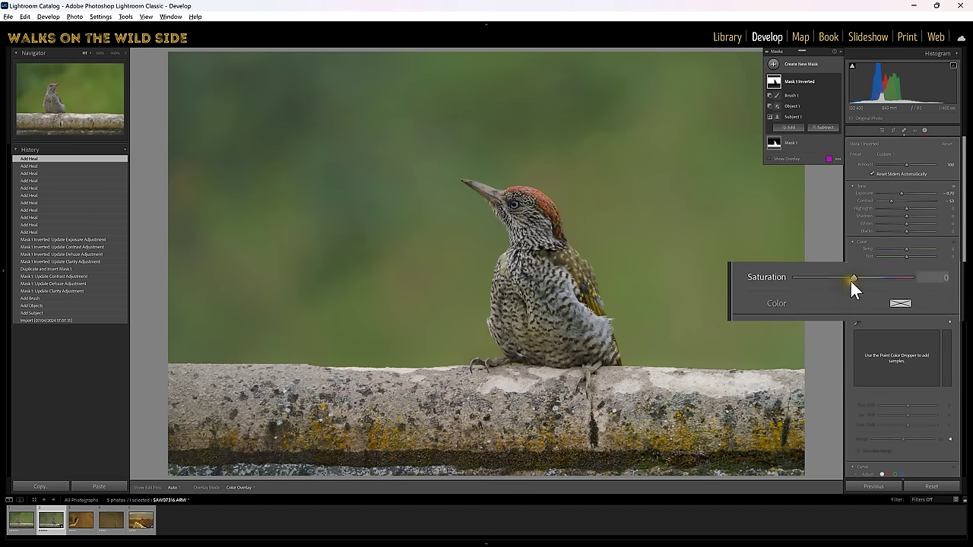
pyautogui.moveTo(851, 277); pyautogui.dragTo(870, 281)
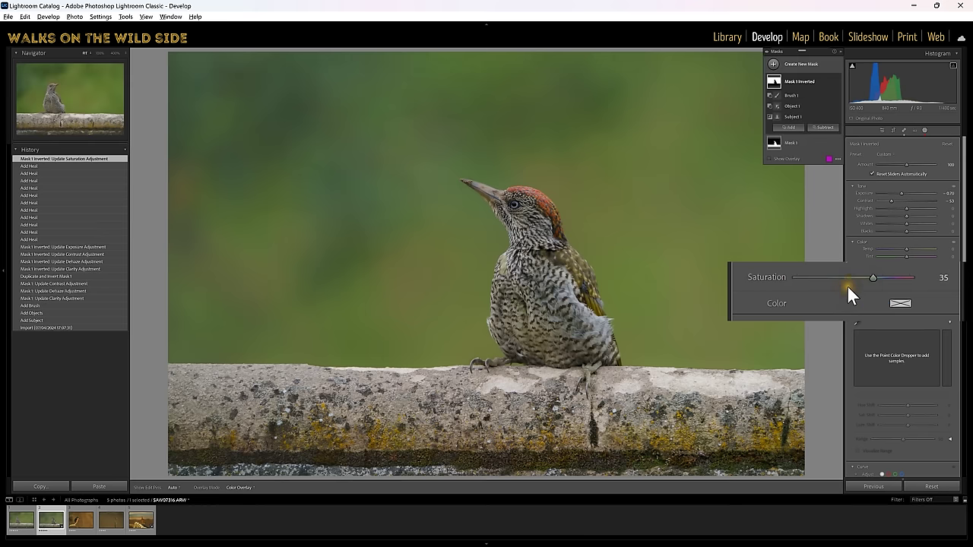
pyautogui.click(920, 130)
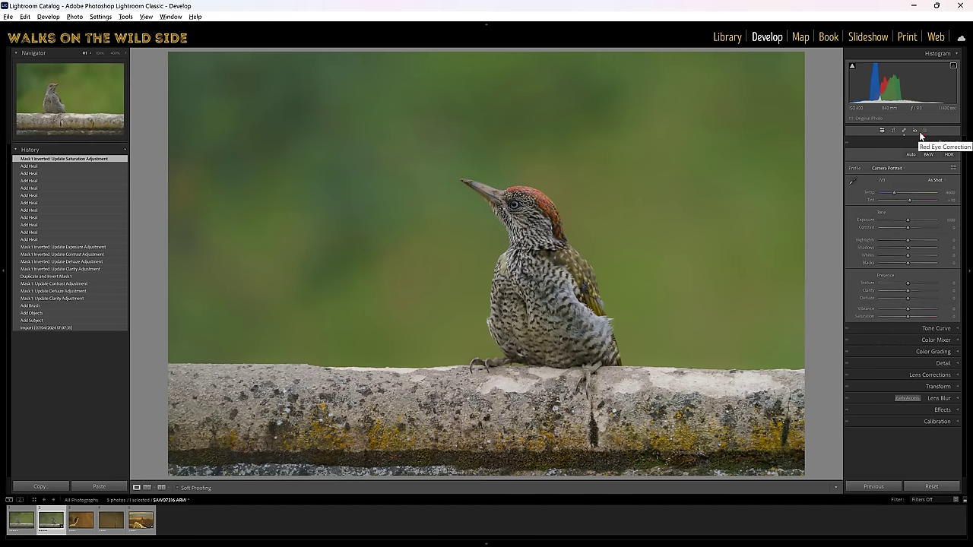
pyautogui.press('\\')
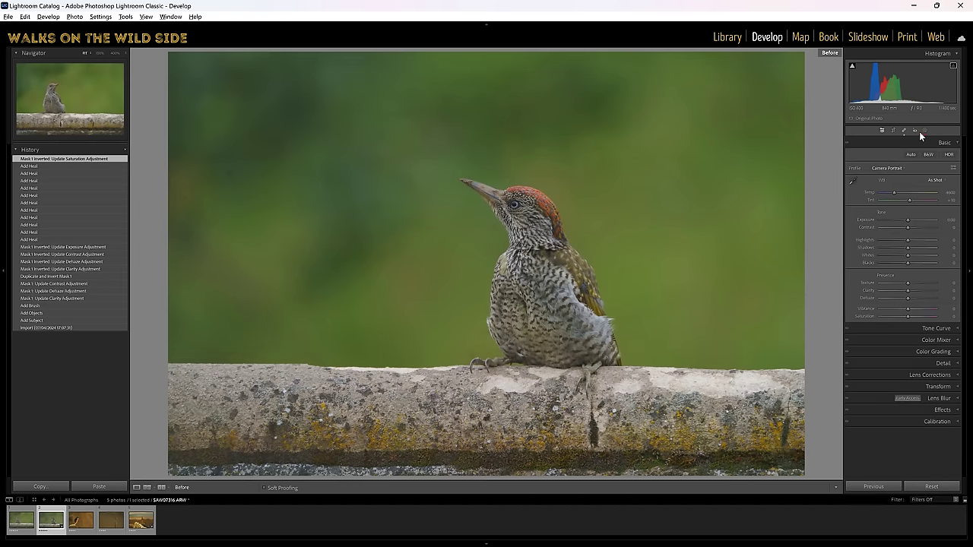
pyautogui.press('\\')
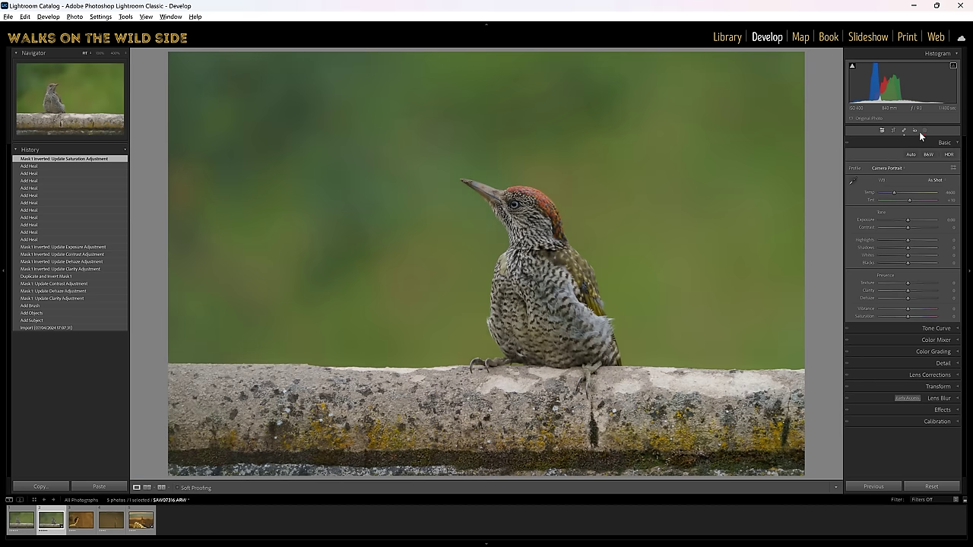